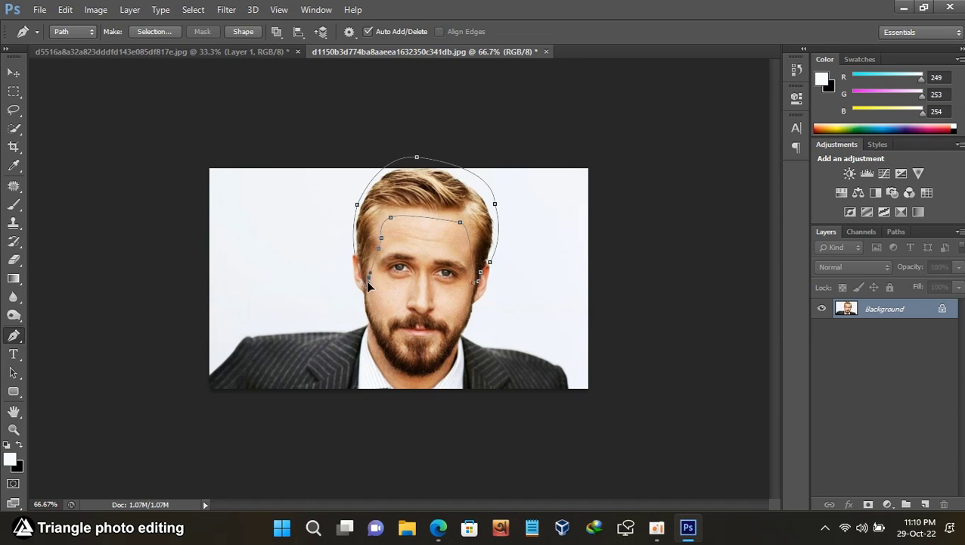
key(ctrl+j)
key(v)
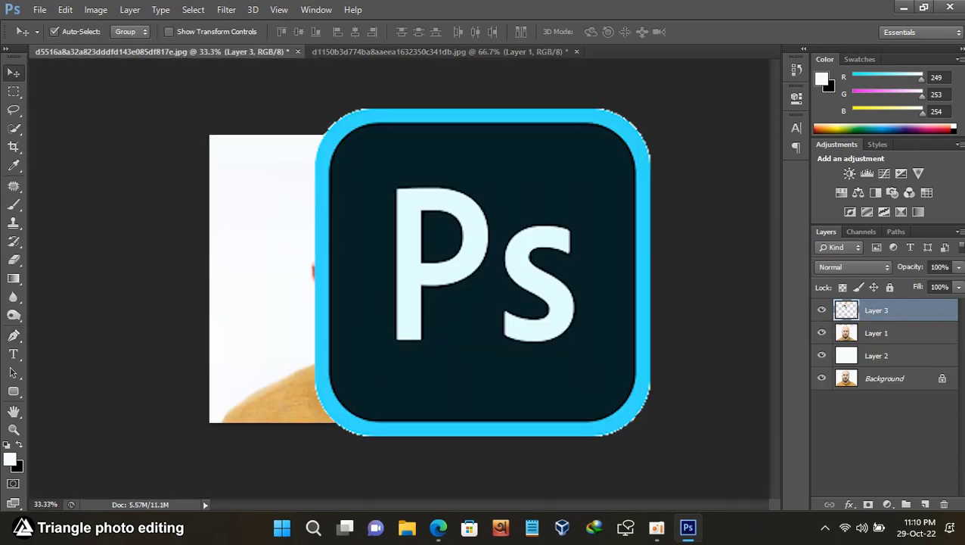
key(ctrl+t)
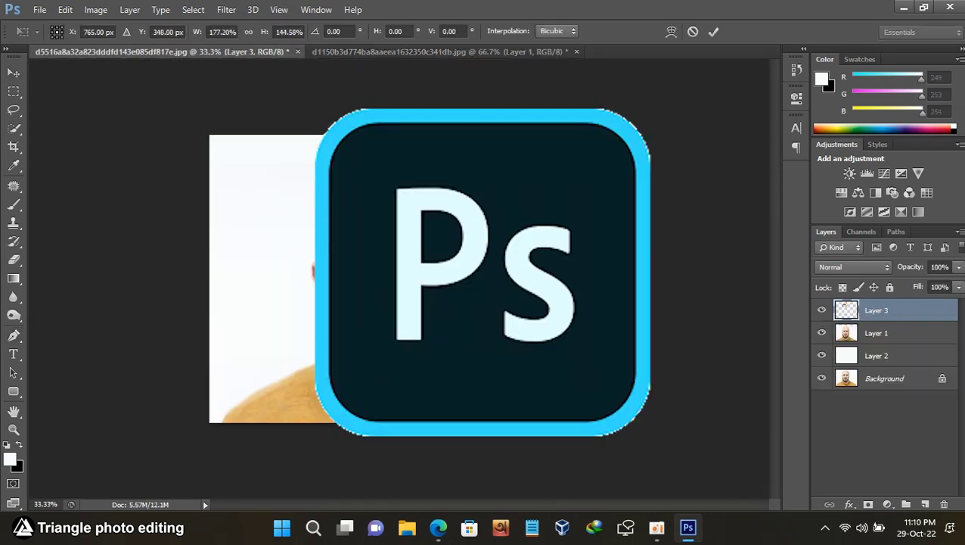
click(713, 31)
key(8)
key(2)
key(e)
click(36, 31)
key(Return)
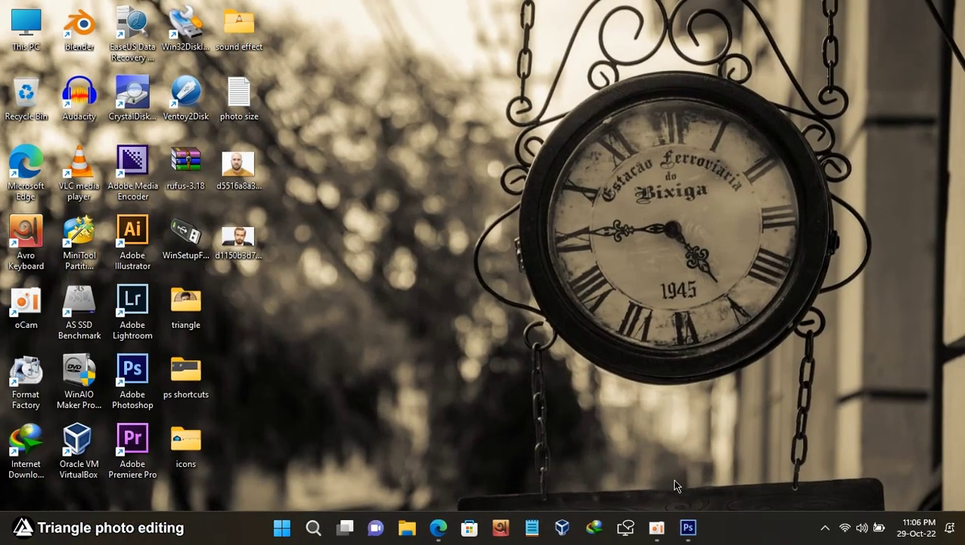
- Switch to Photoshop, open the bald man's photo (d5516a8a3…) from the desktop, and maximize the window
click(687, 530)
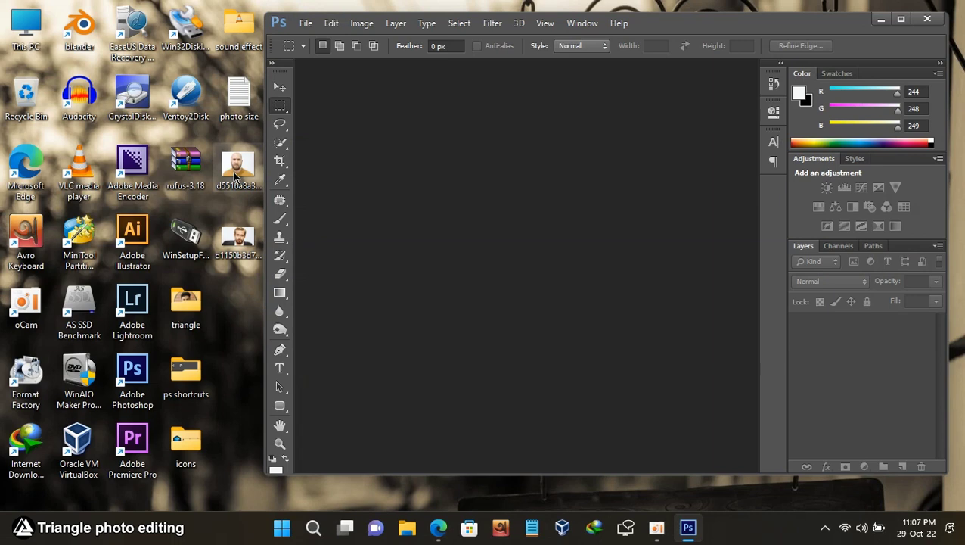
drag(234, 175, 545, 164)
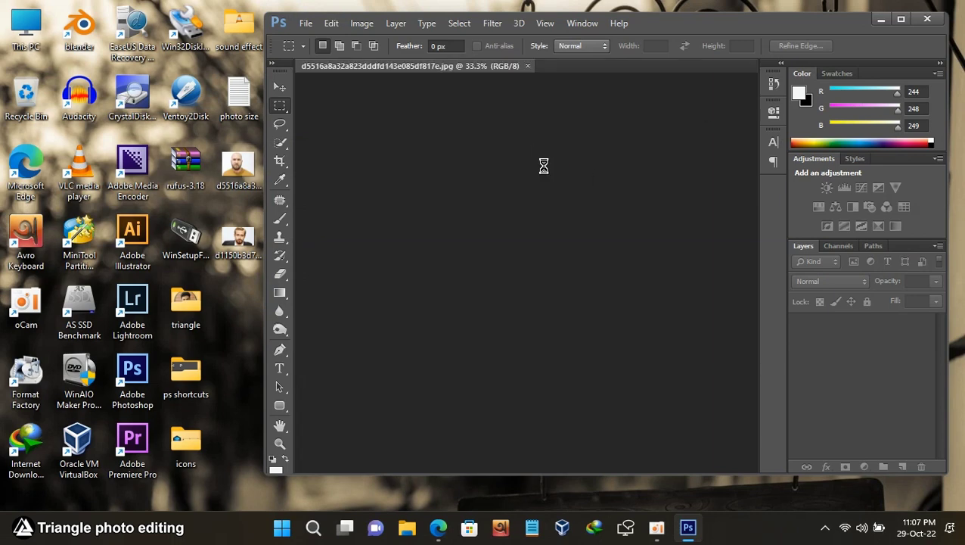
click(901, 19)
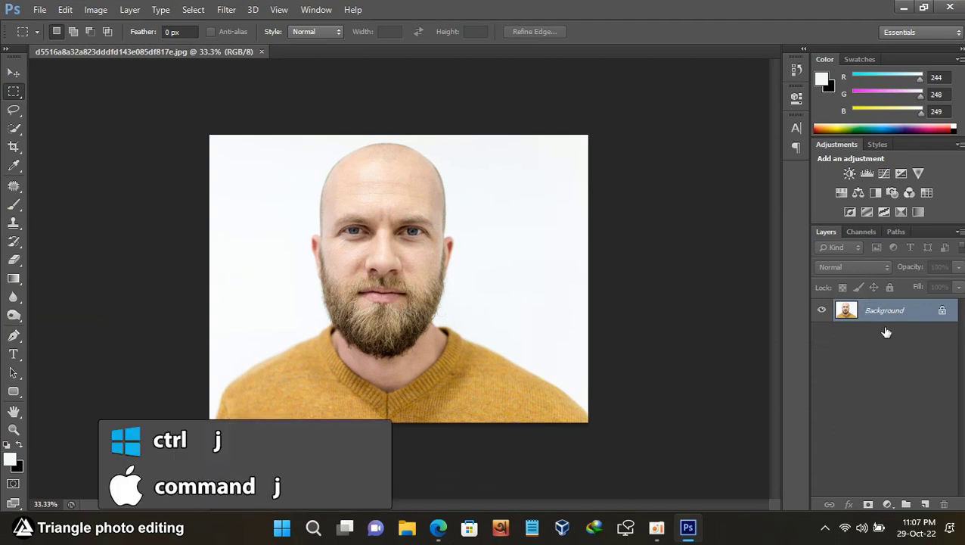
- Duplicate the Background layer and add a new empty layer between the copy and the Background
key(ctrl+j)
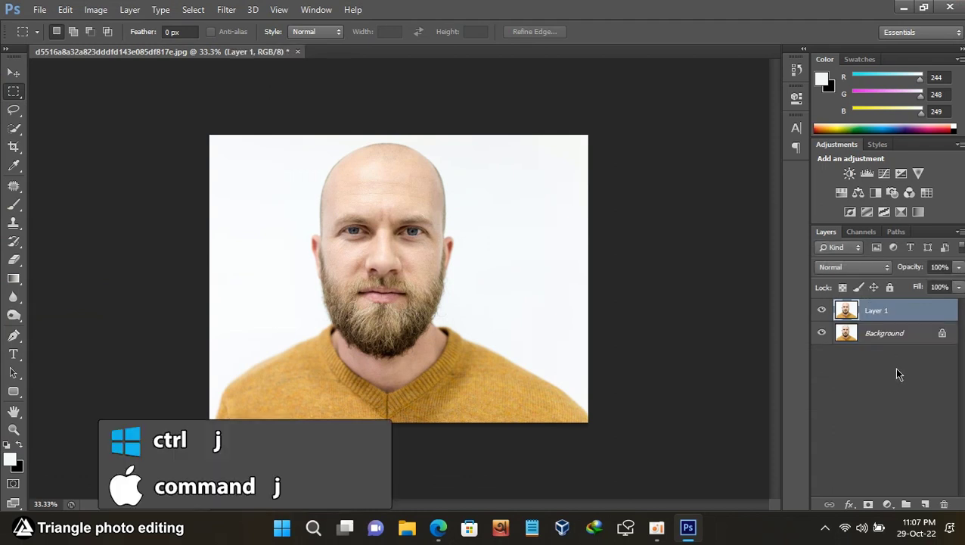
click(926, 504)
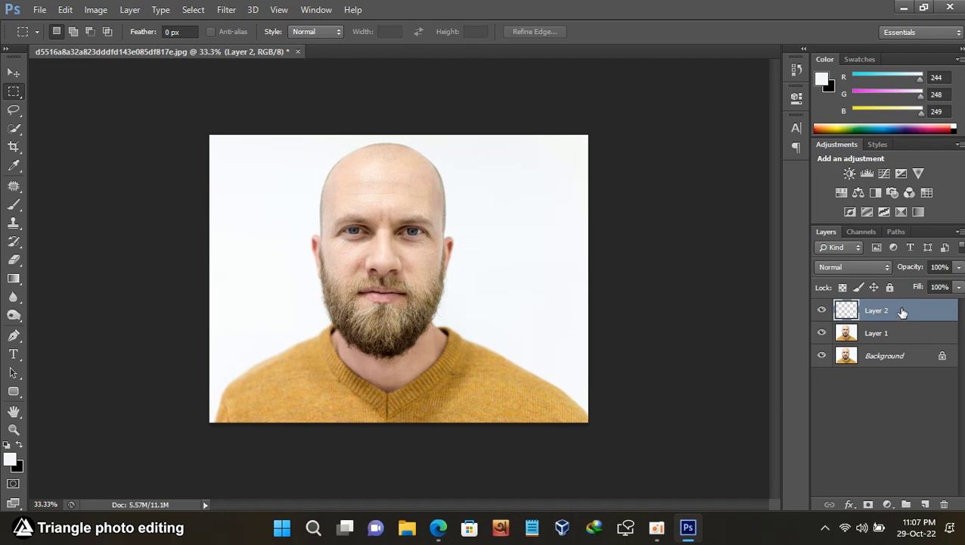
drag(903, 311, 897, 343)
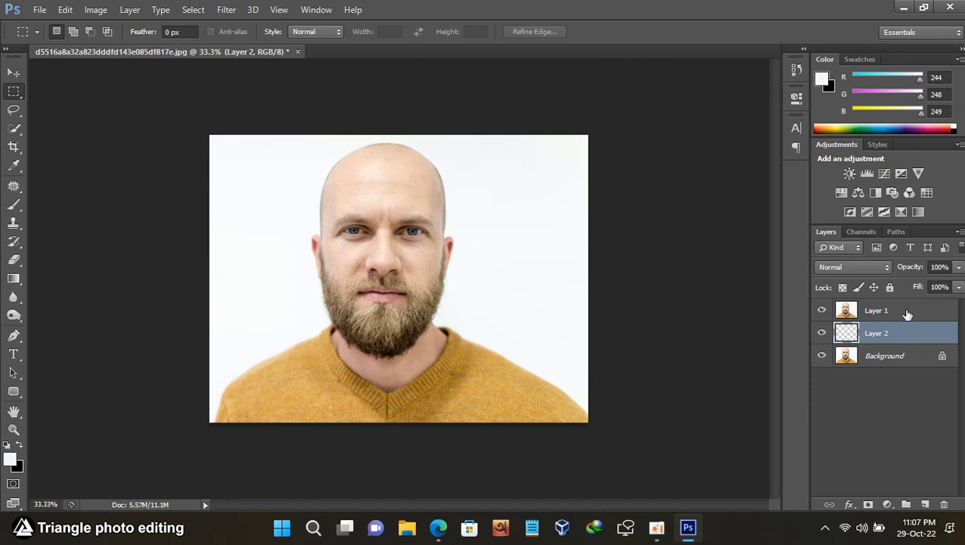
- Move Layer 1 straight down slightly to make room above the bald man's head
click(907, 313)
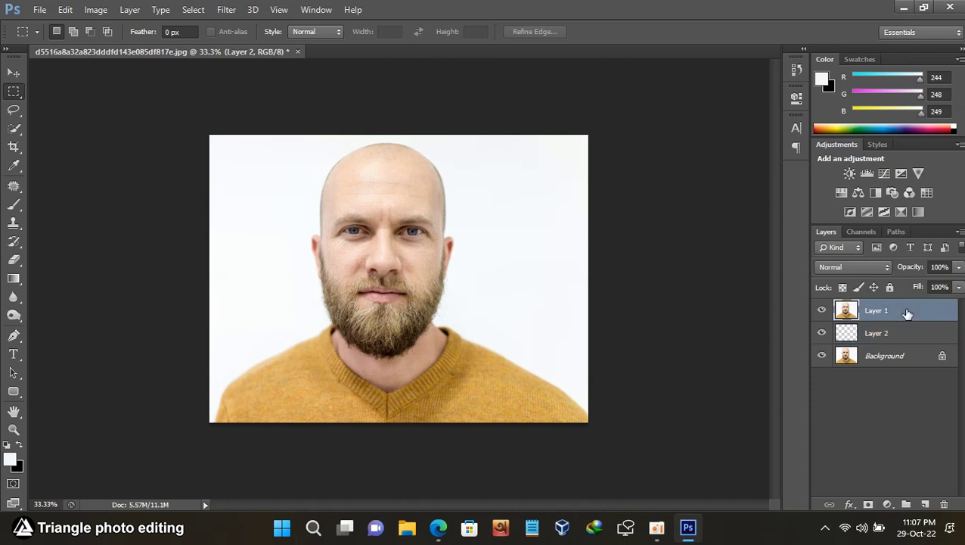
click(13, 76)
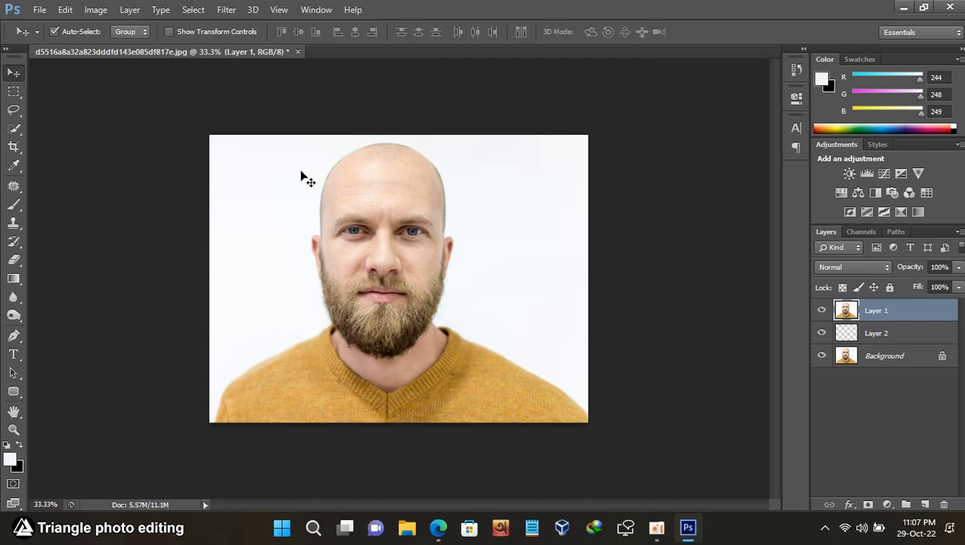
drag(366, 186, 366, 219)
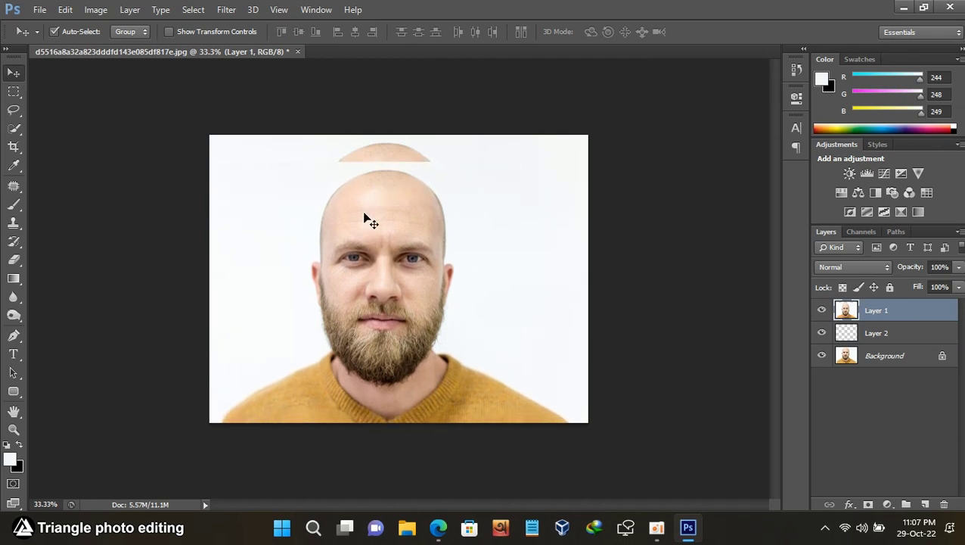
- Fill Layer 2 with the near-white colour #f9fdfe sampled from the photo's backdrop
click(900, 335)
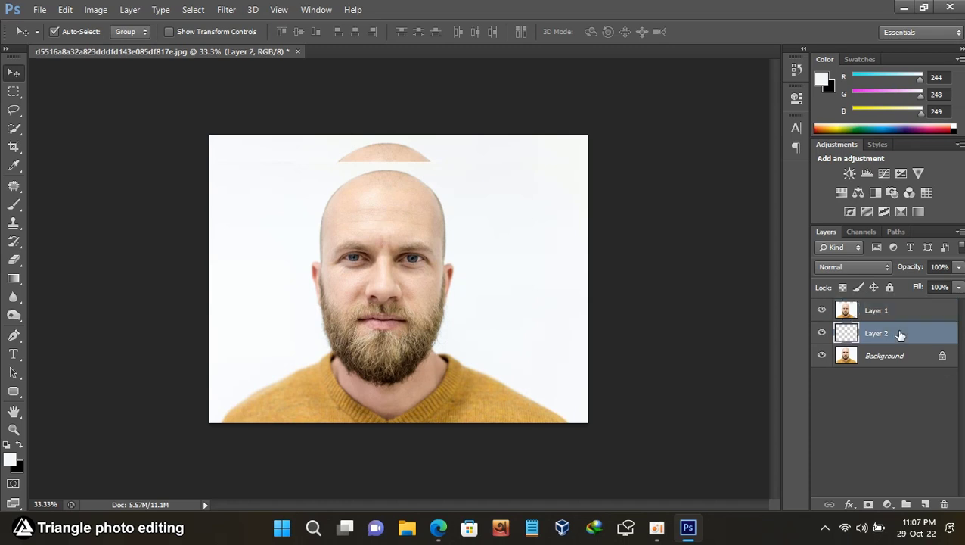
click(11, 460)
click(279, 215)
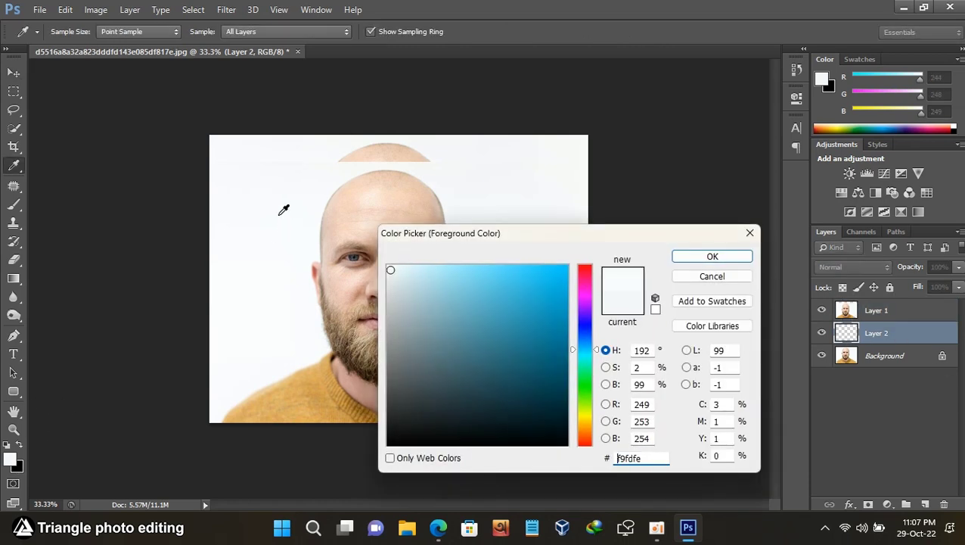
click(714, 258)
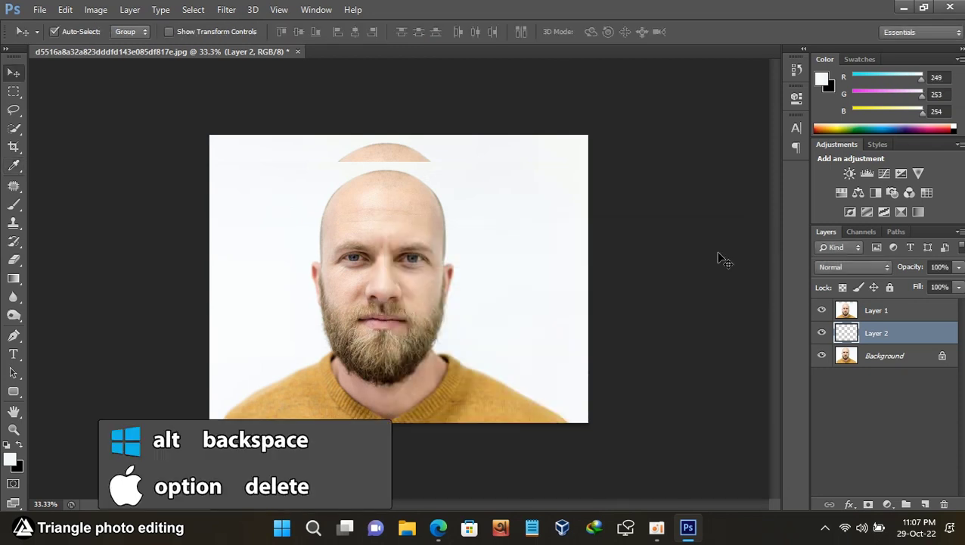
key(alt+BackSpace)
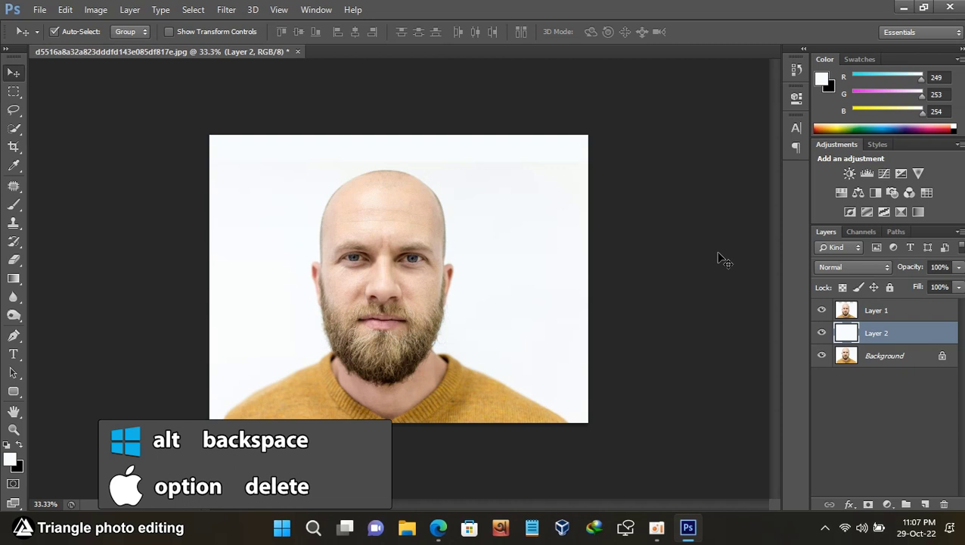
- Open the photo of the man with hair (d1150b3d7…) from the desktop as a second document and work in it full-window
click(907, 312)
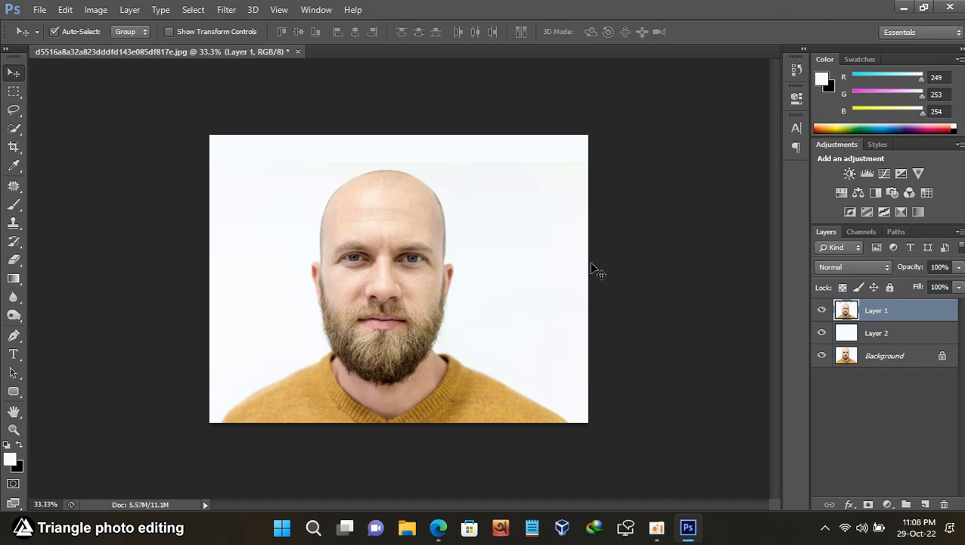
click(924, 7)
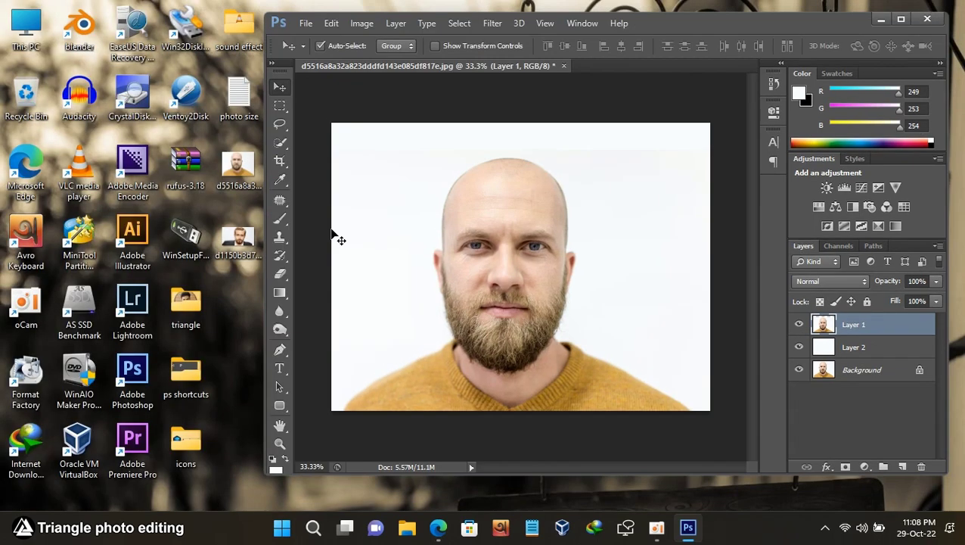
drag(241, 239, 674, 61)
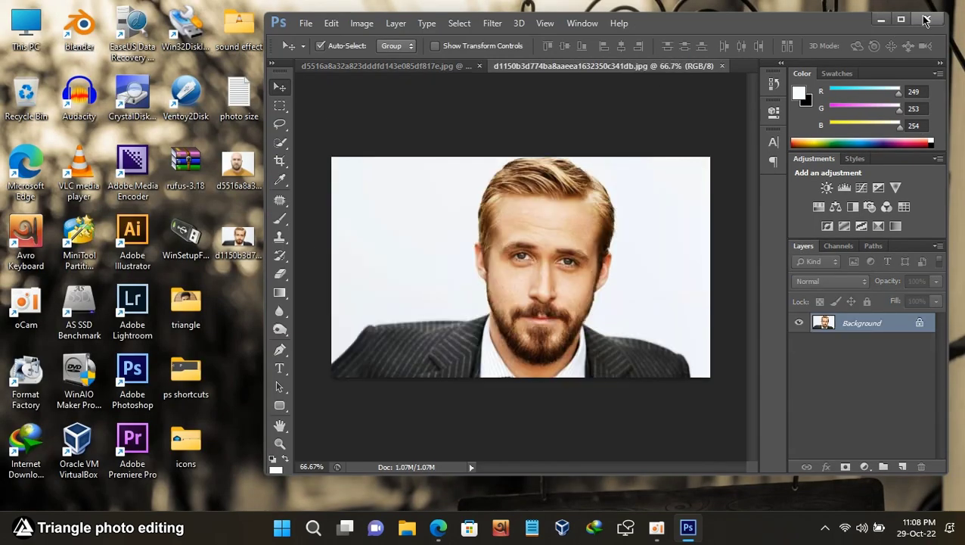
click(901, 19)
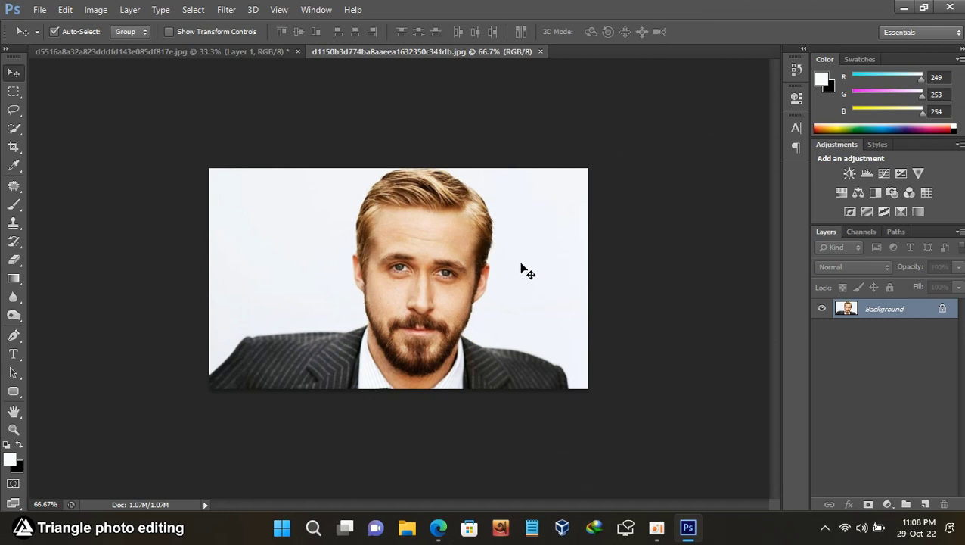
click(215, 52)
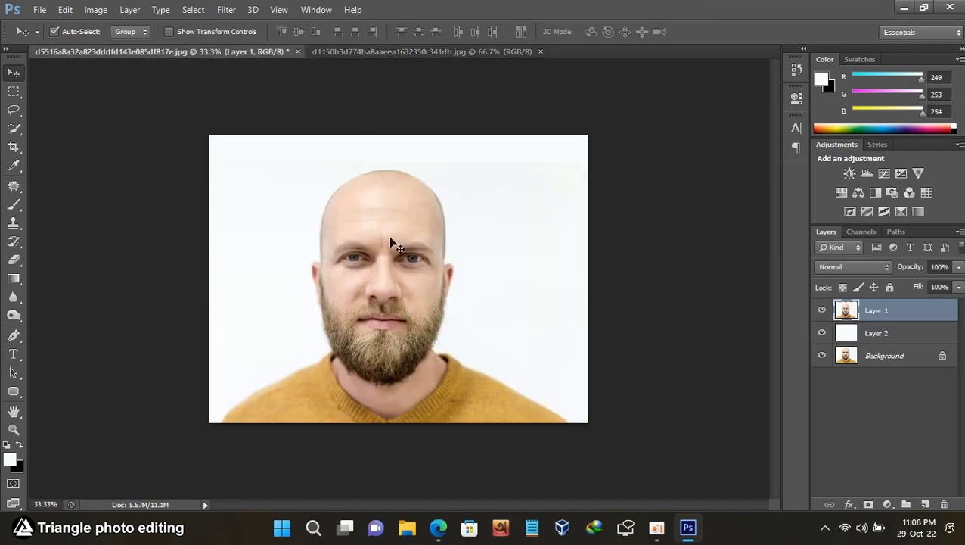
click(396, 56)
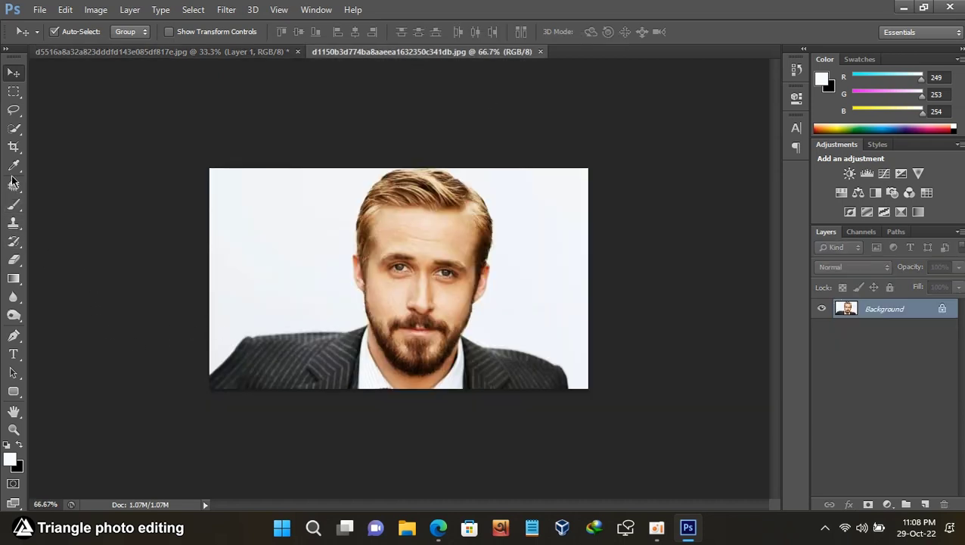
- Trace a Pen tool path around the man's hair, from one sideburn over the head and back along the hairline
click(14, 335)
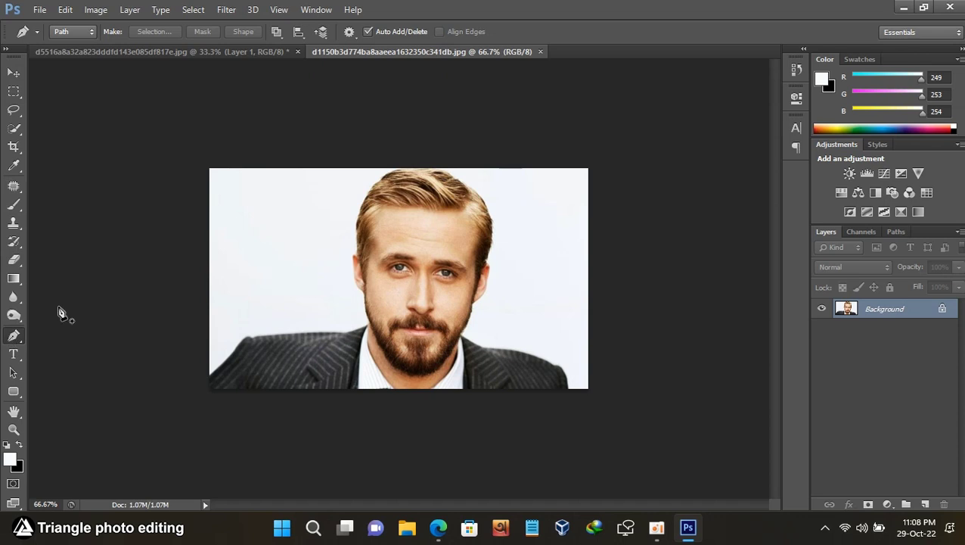
click(364, 287)
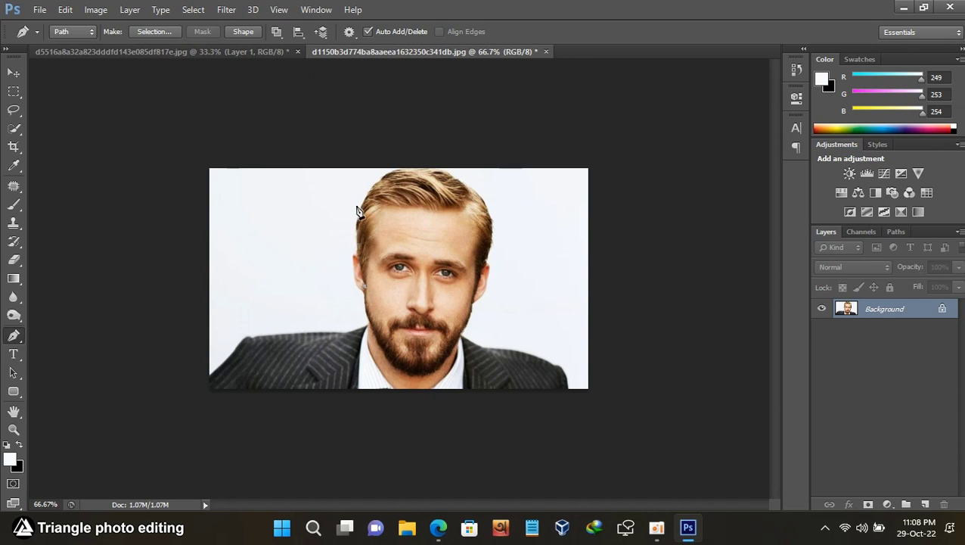
drag(357, 204, 370, 161)
drag(416, 158, 457, 160)
alt+click(416, 157)
drag(494, 204, 472, 224)
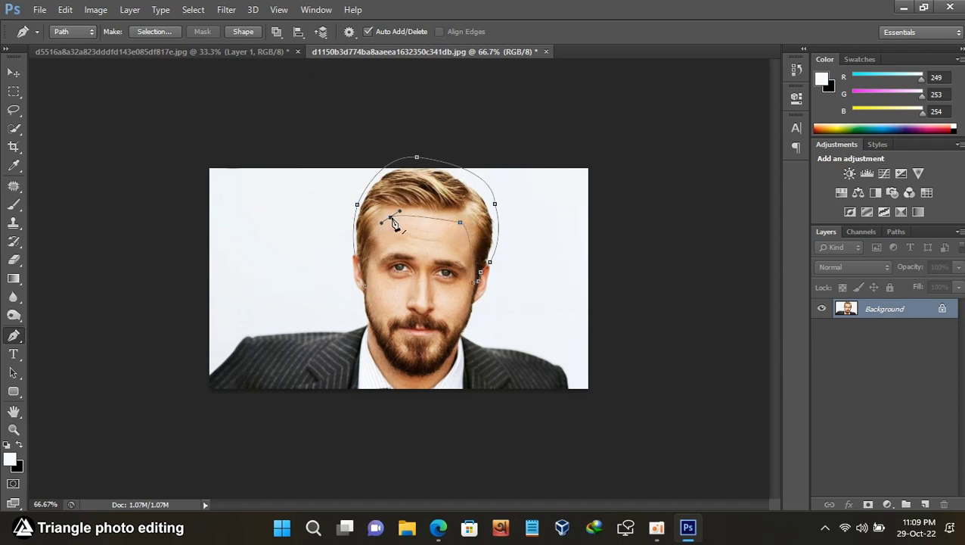
mouse_move(382, 237)
mouse_down()
mouse_move(389, 256)
mouse_move(378, 248)
mouse_up()
drag(371, 282, 367, 286)
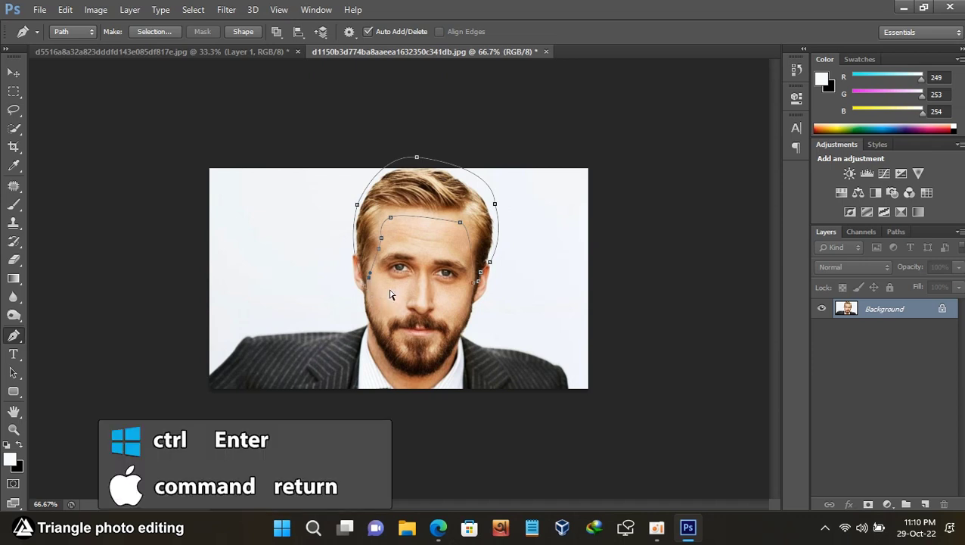
- Convert the hair path to a selection and copy the hair onto its own layer, checking the cutout without the Background
key(ctrl+Return)
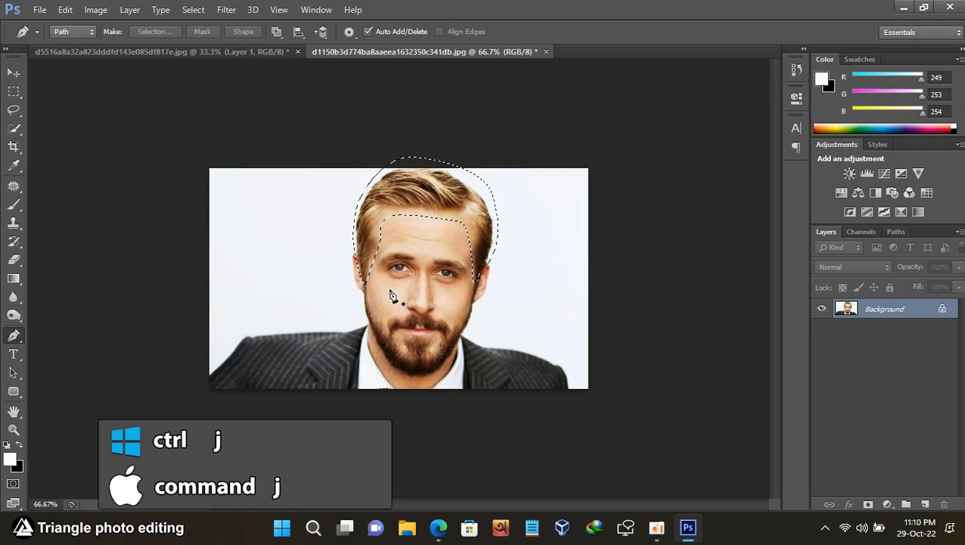
key(ctrl+j)
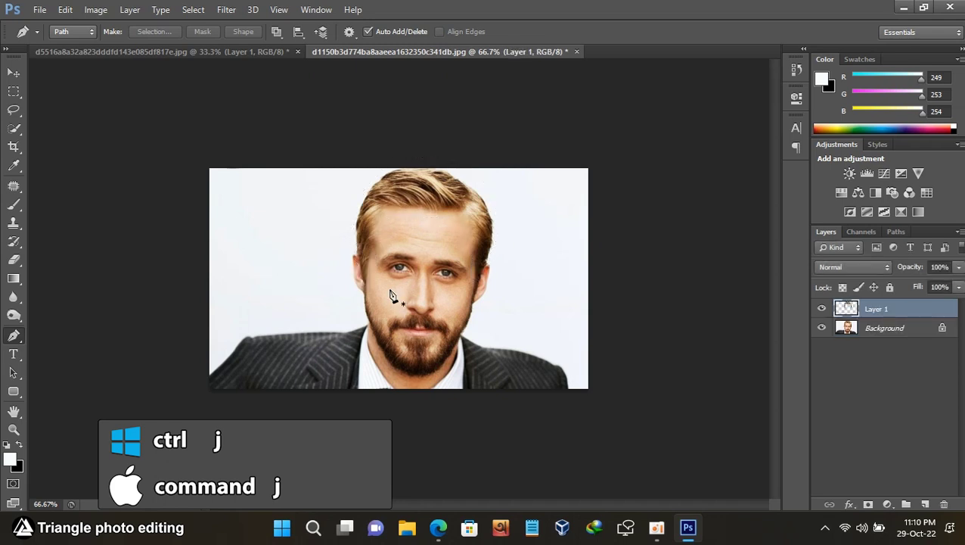
click(823, 328)
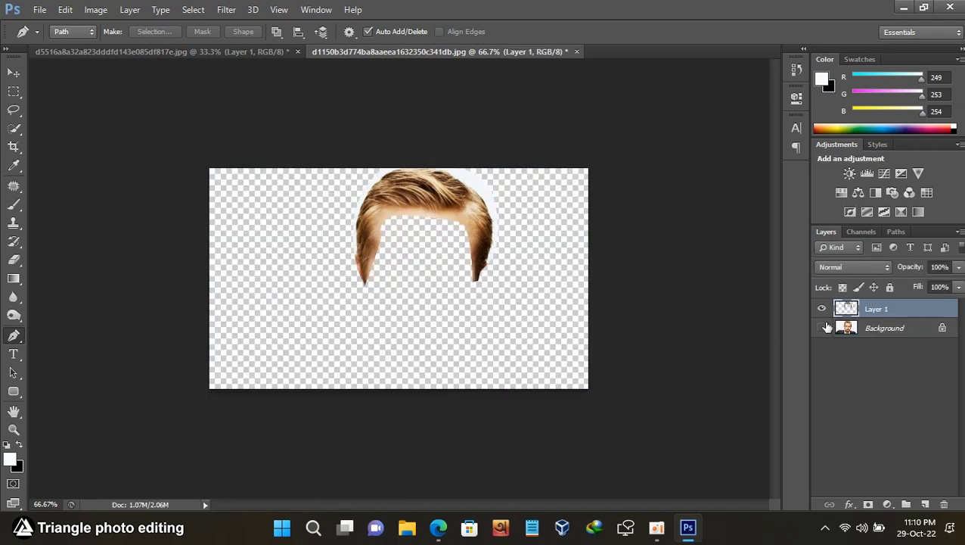
click(823, 327)
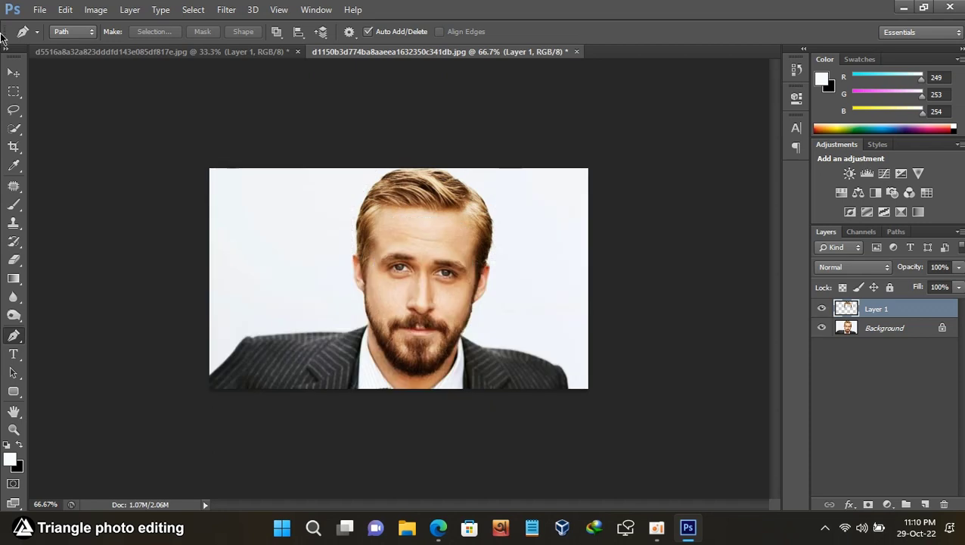
- Move the hair cutout into the bald man's document and fit it over his head at about 222% width and 220% height
click(9, 74)
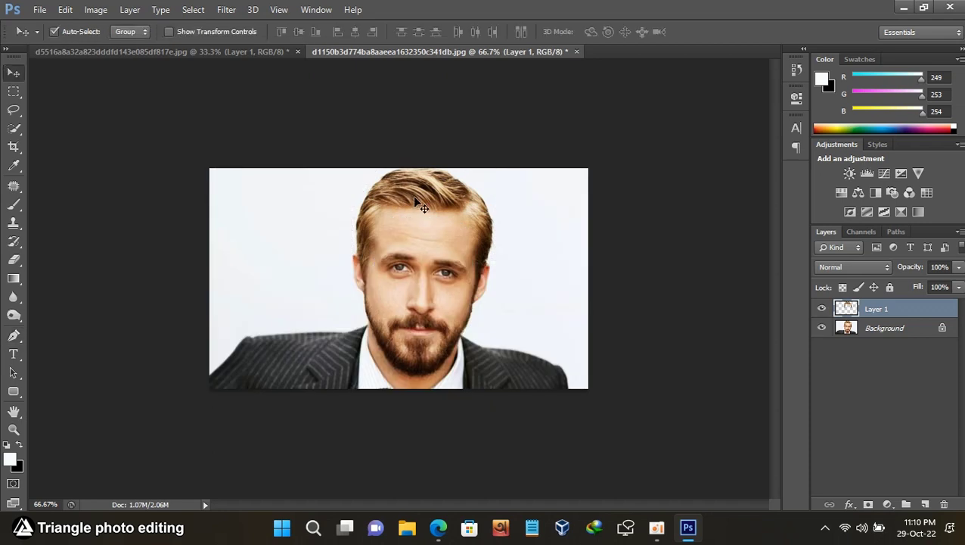
drag(414, 198, 353, 188)
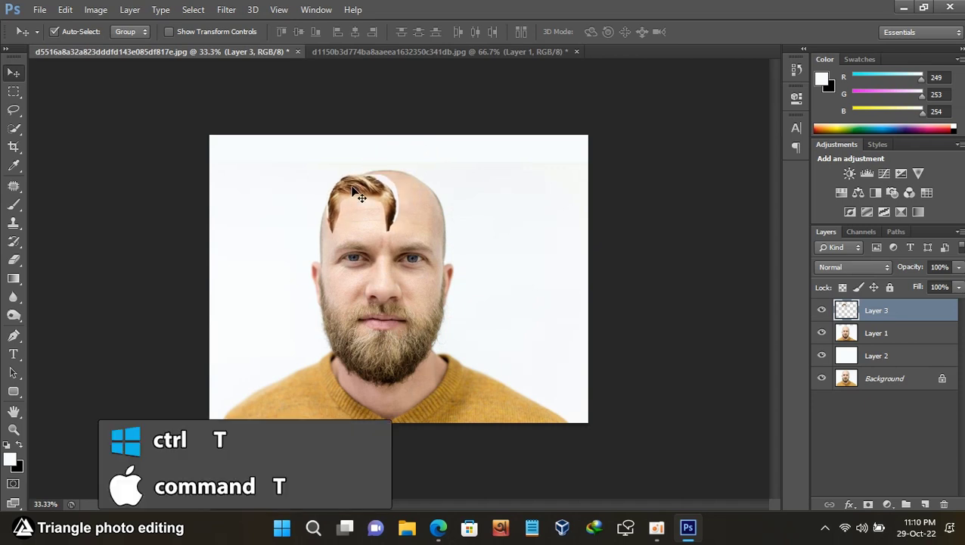
key(ctrl+t)
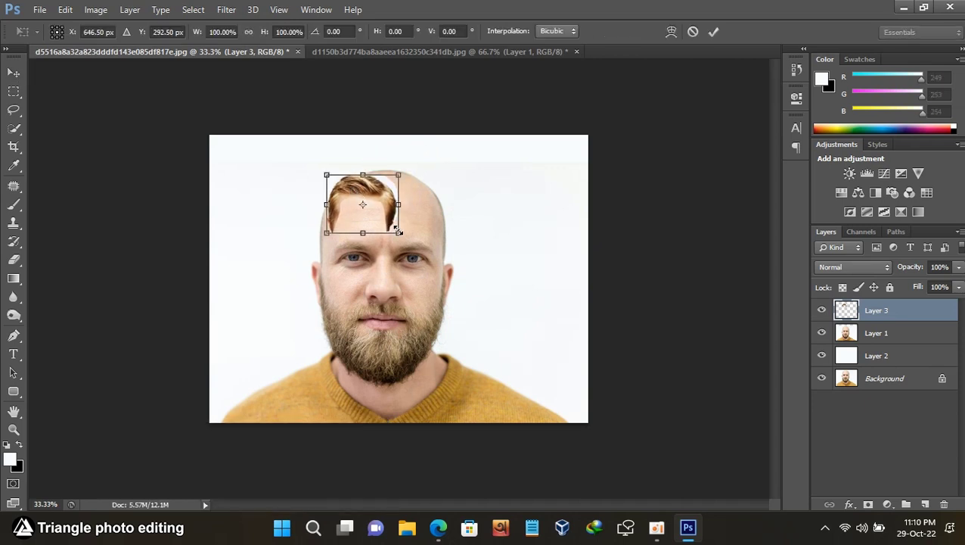
drag(399, 234, 487, 277)
drag(443, 214, 421, 196)
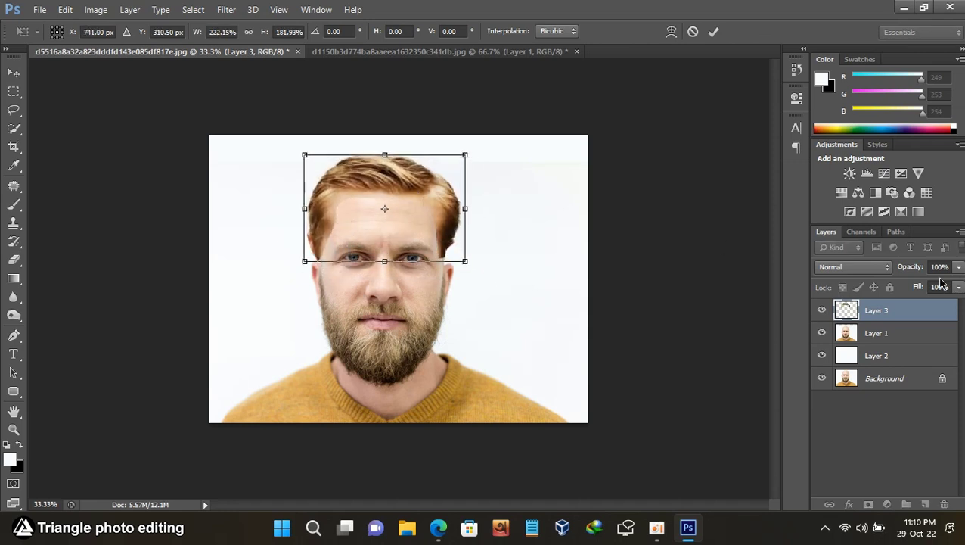
drag(383, 261, 385, 291)
drag(392, 217, 401, 228)
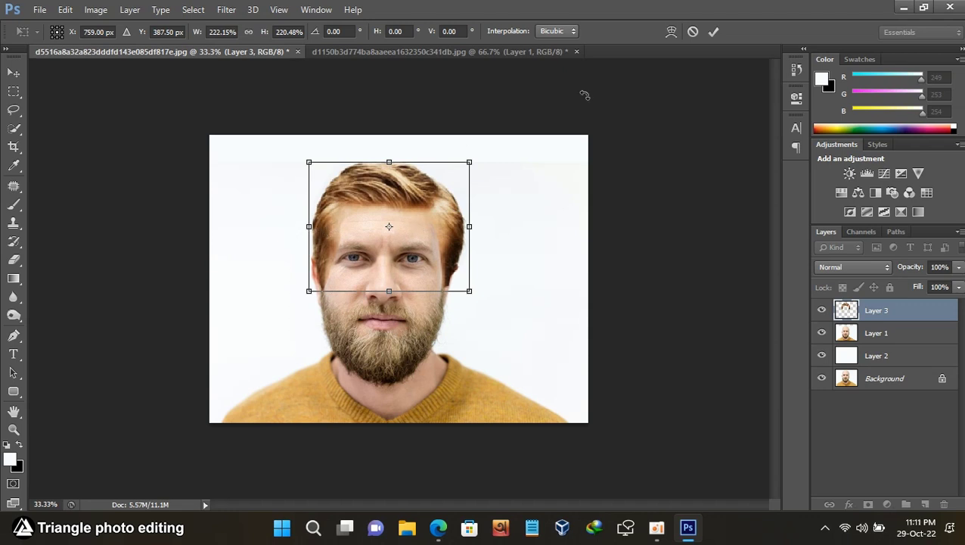
click(714, 32)
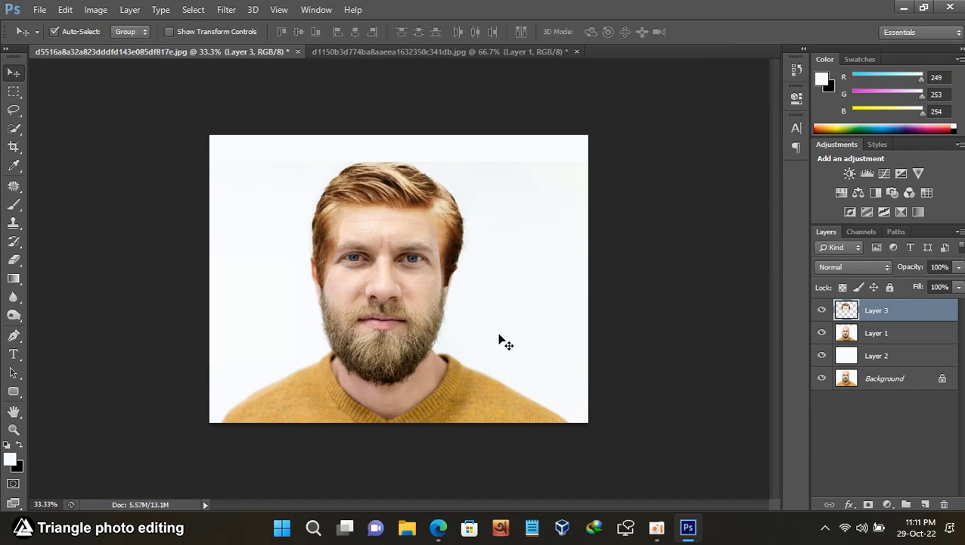
key(shift+Up)
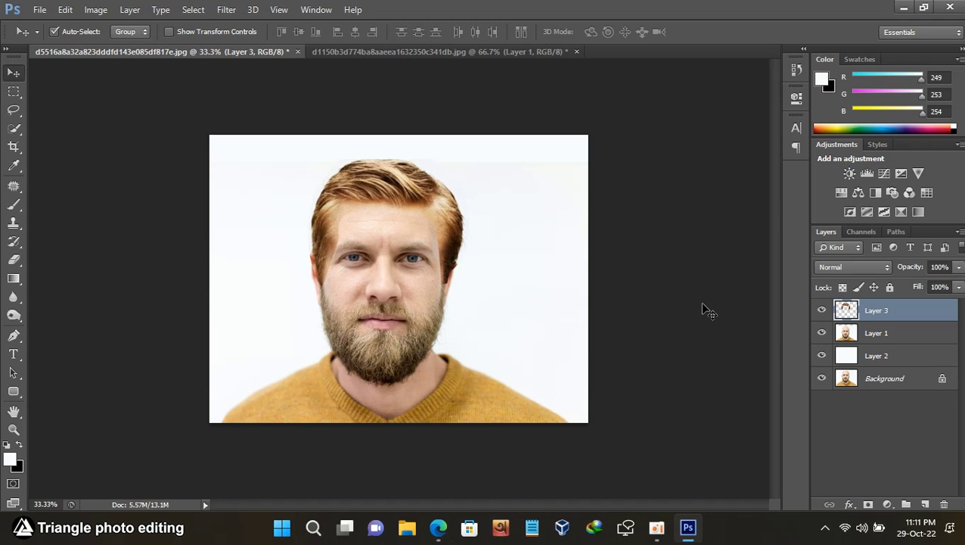
- Lower the hair layer's opacity to 82% and set up the Eraser with a soft round brush at 0% hardness
drag(915, 267, 901, 272)
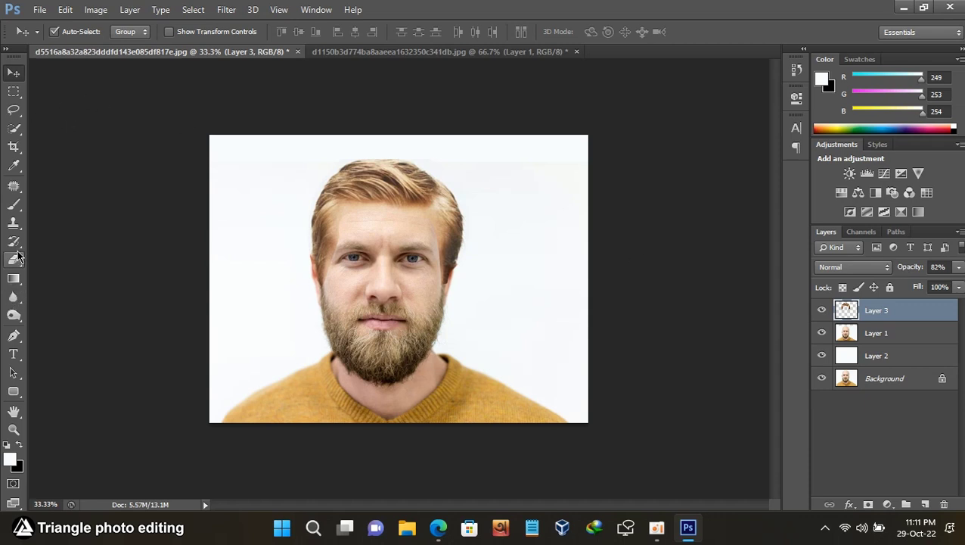
click(17, 260)
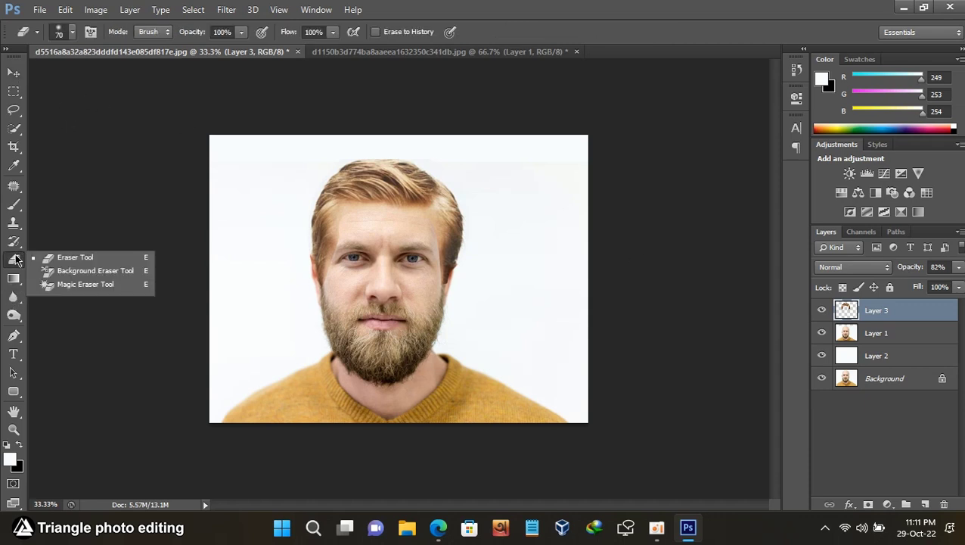
click(61, 258)
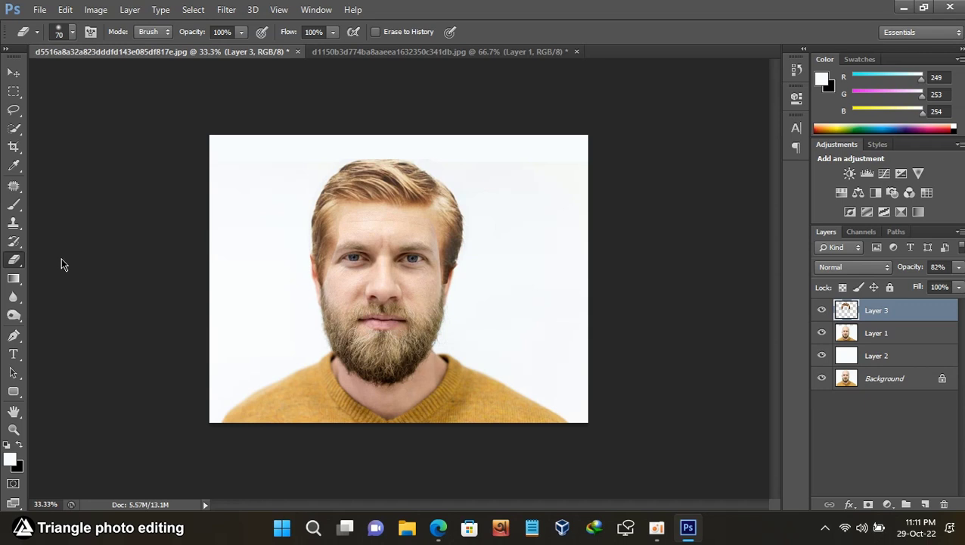
click(72, 34)
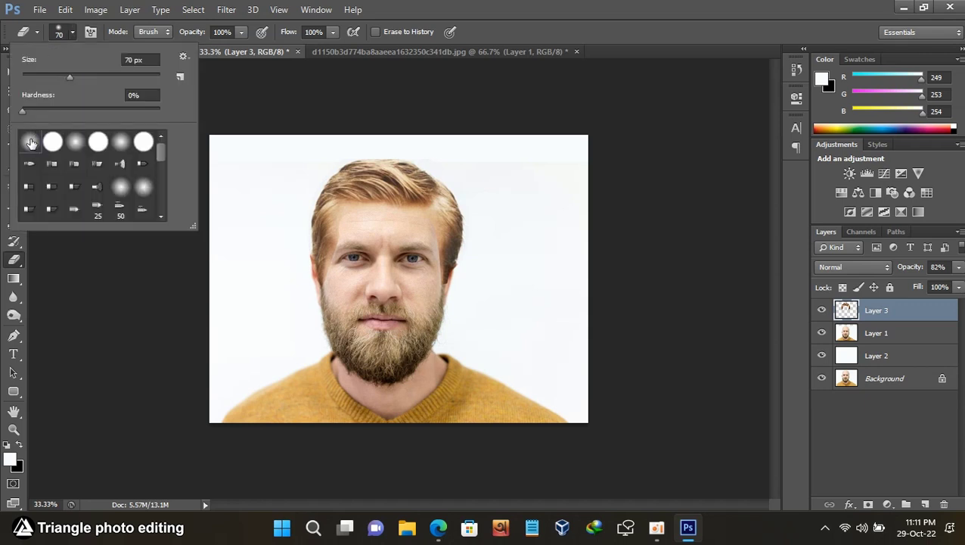
click(23, 114)
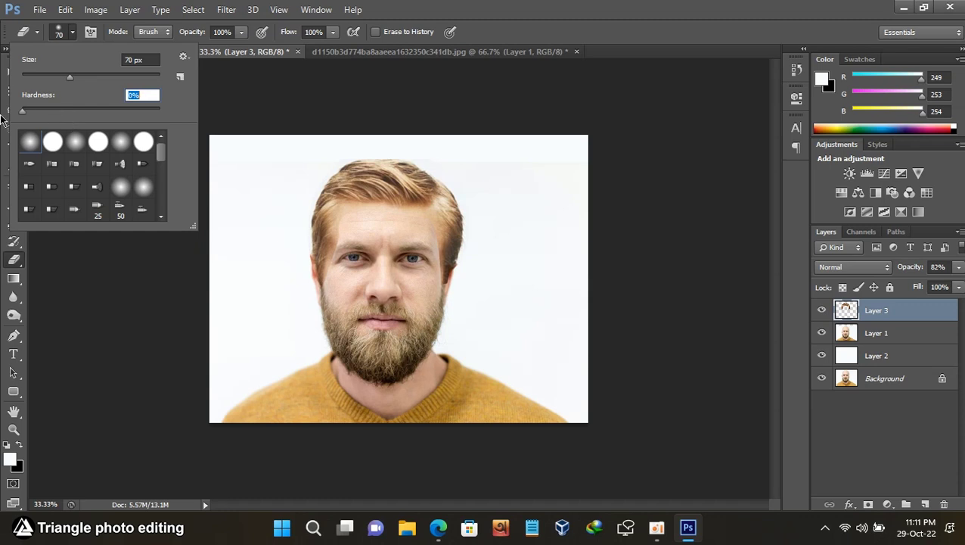
click(179, 101)
click(613, 8)
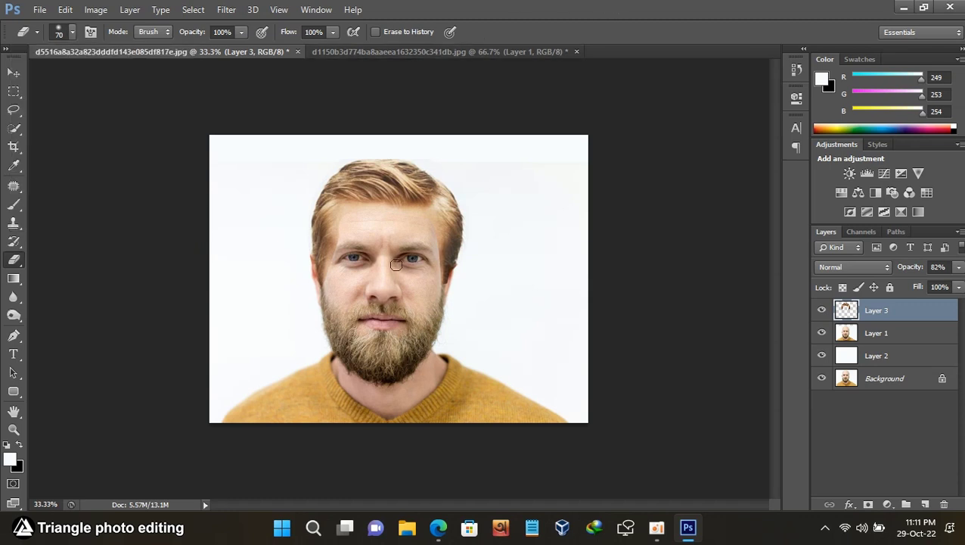
- Erase the surplus edges of the hair cutout along the hairline and sideburns, reducing the Eraser to 50 px for the fine areas
key(bracketright)
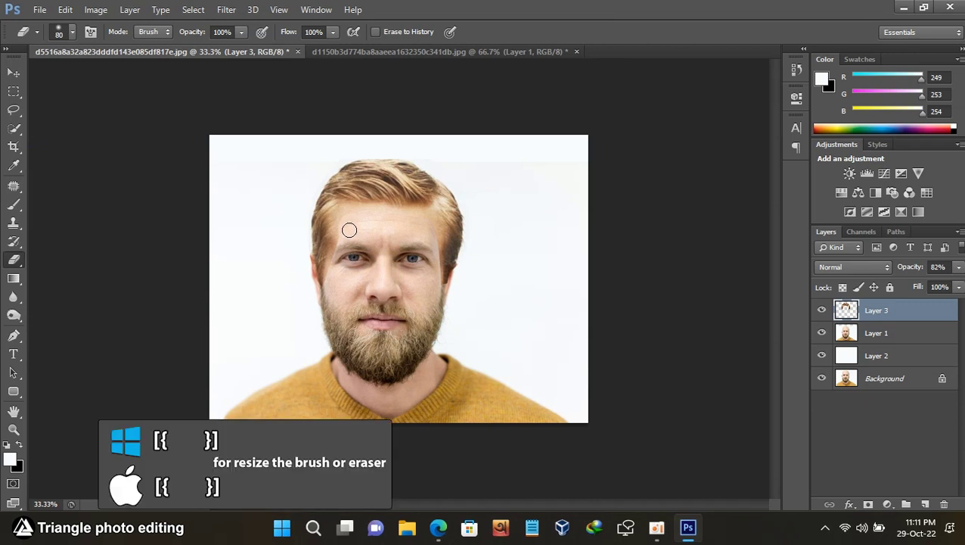
key(bracketleft)
key(bracketleft)
key(bracketleft)
key(bracketleft)
key(bracketright)
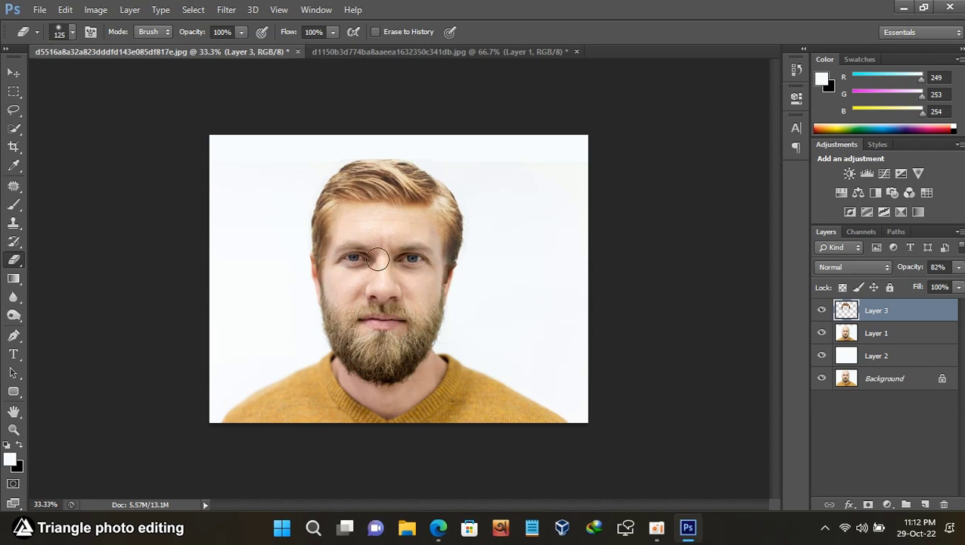
key(bracketleft)
key(bracketleft)
key(bracketleft)
key(ctrl+plus)
key(bracketleft)
key(bracketleft)
key(bracketleft)
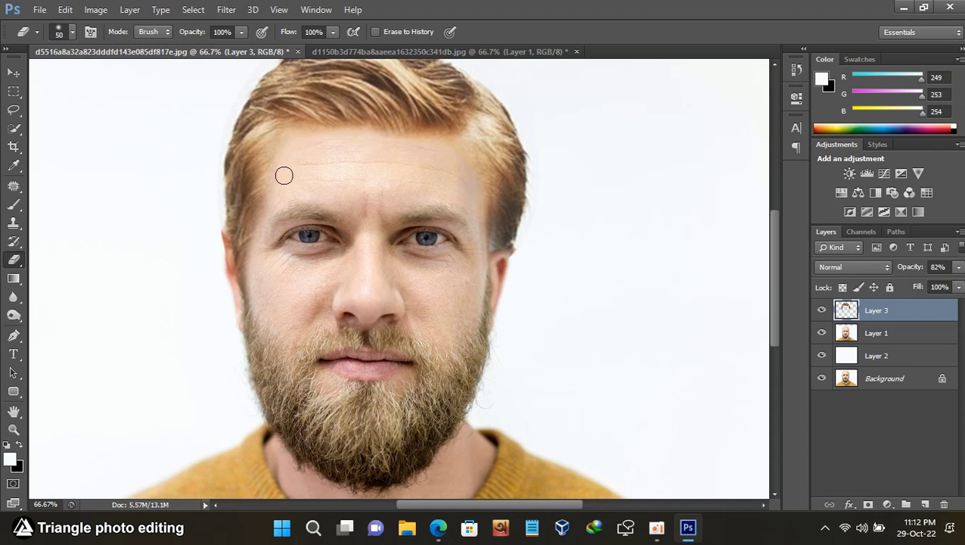
drag(256, 252, 252, 280)
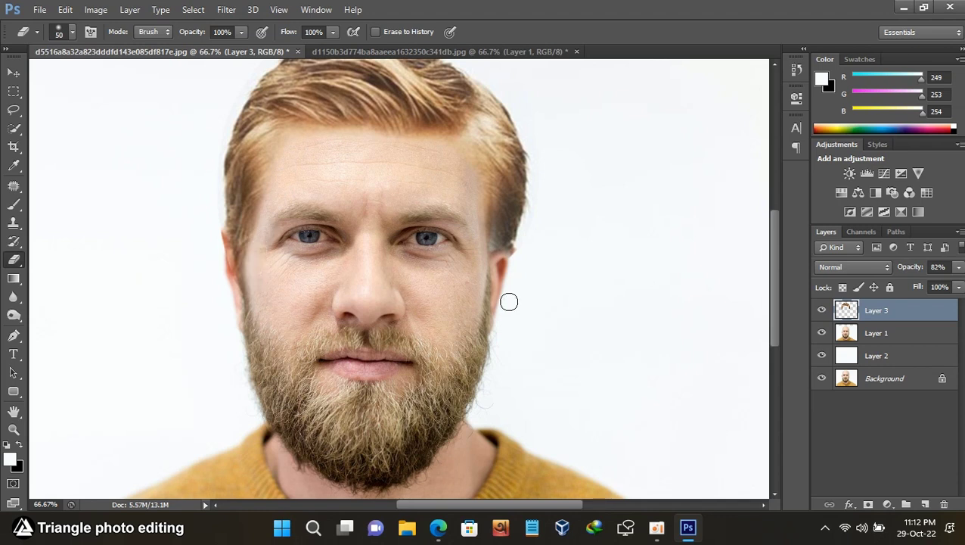
- Check the blended hair edges up close and set the hair layer's opacity back to 100%
key(ctrl+minus)
key(ctrl+minus)
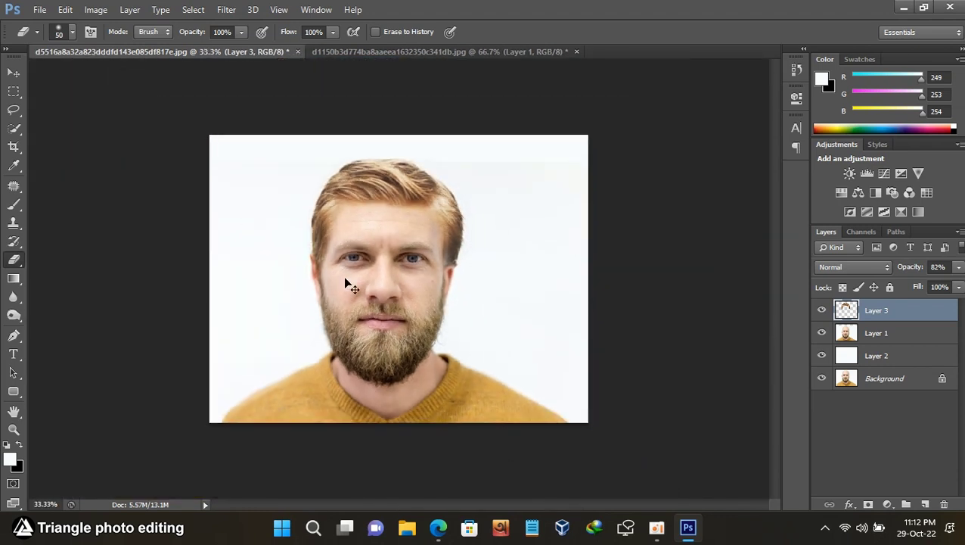
key(ctrl+plus)
key(ctrl+plus)
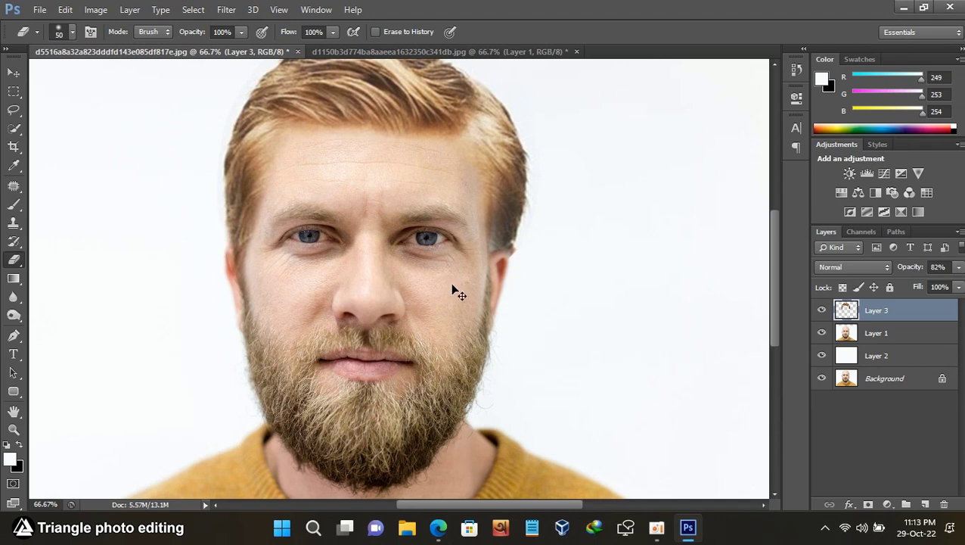
key(ctrl+minus)
key(ctrl+minus)
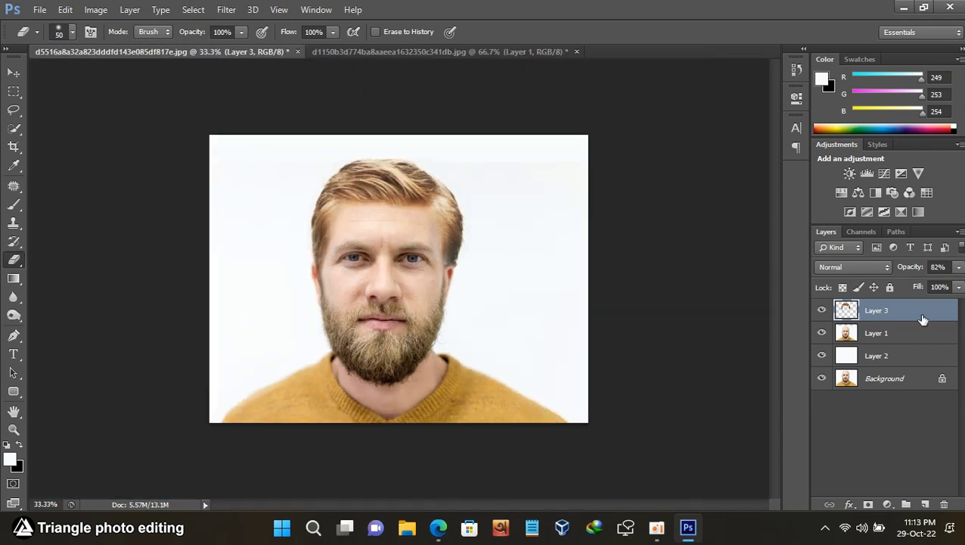
click(910, 271)
text(100)
key(Return)
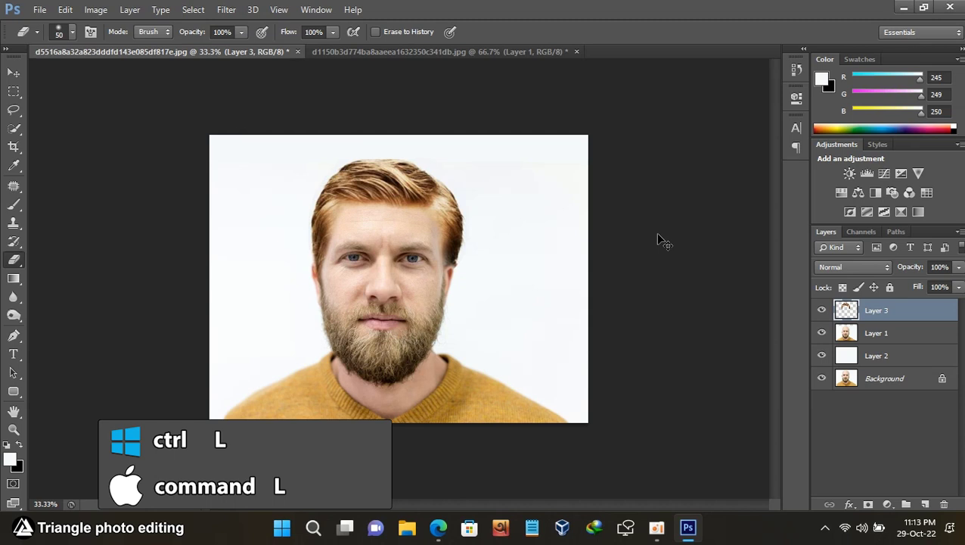
- Brighten the hair layer with Levels by setting the midtone input to 1.28
key(ctrl+l)
mouse_move(698, 257)
mouse_down()
mouse_move(666, 258)
mouse_move(700, 259)
mouse_move(682, 257)
mouse_up()
click(788, 257)
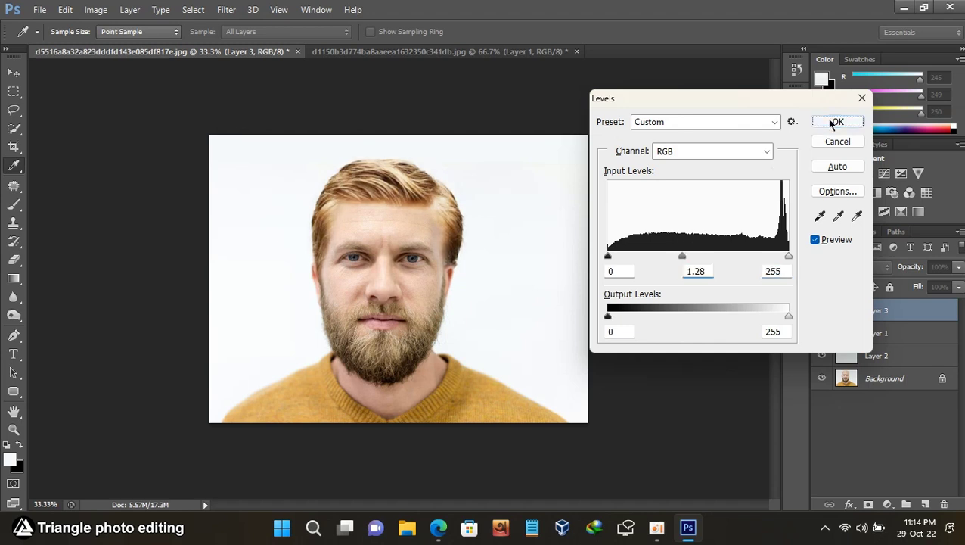
click(836, 122)
key(e)
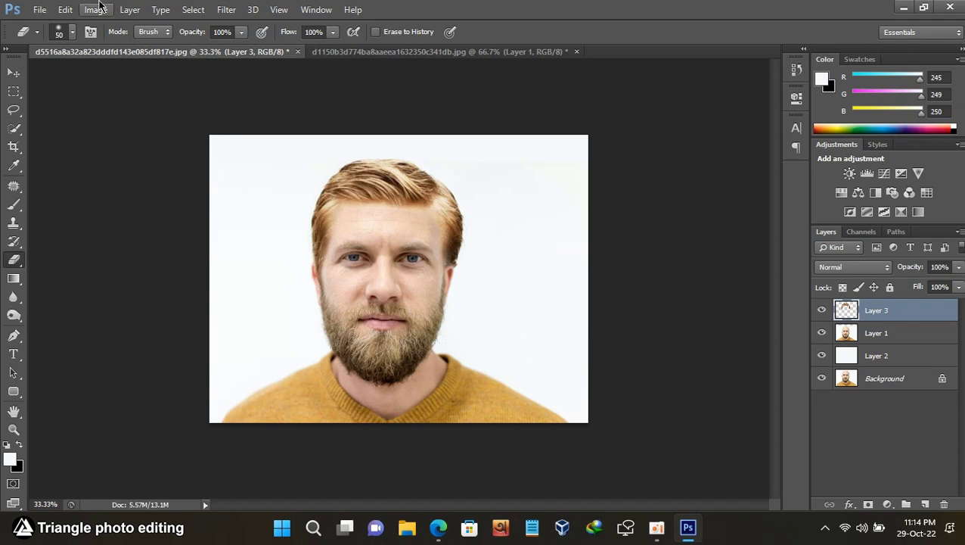
- Reduce the hair layer's saturation to -22 with Hue/Saturation
click(96, 9)
mouse_move(142, 48)
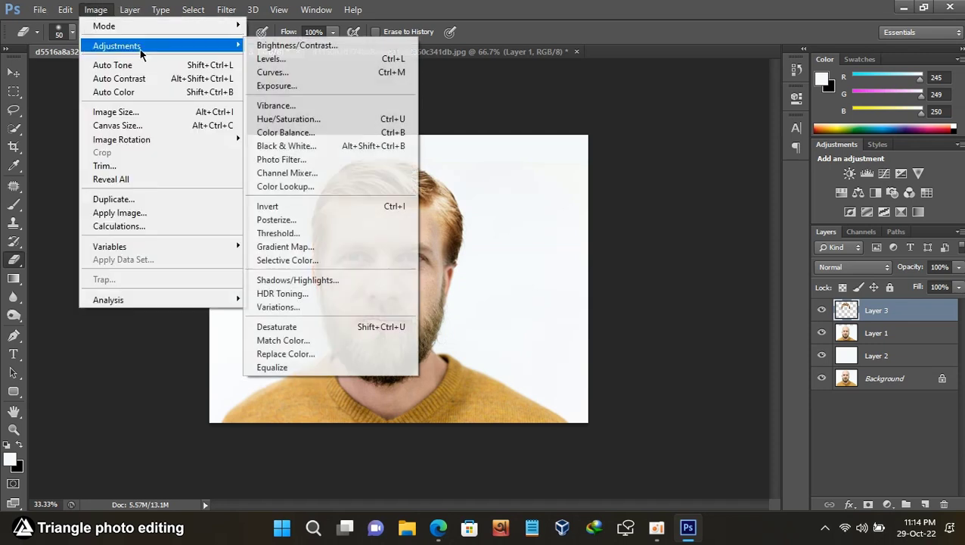
click(318, 121)
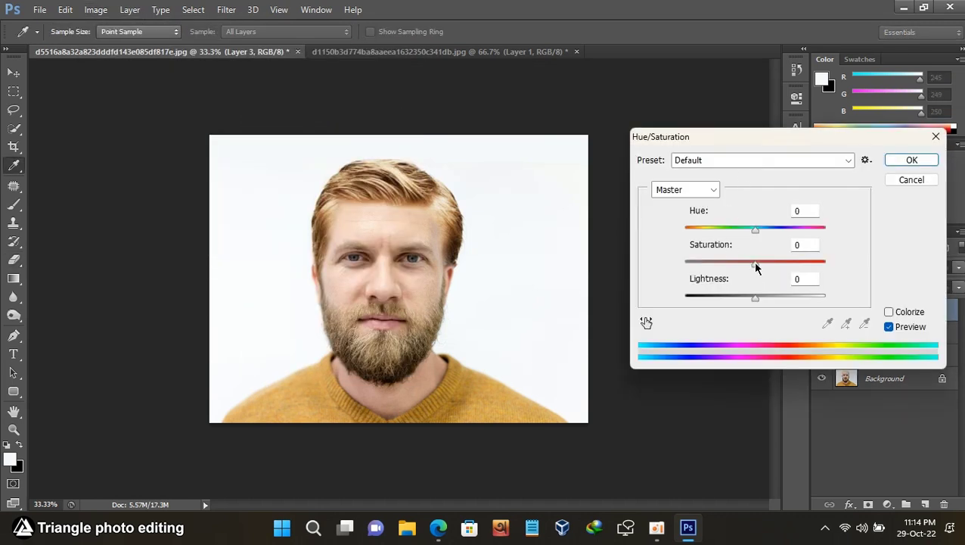
drag(755, 266, 739, 275)
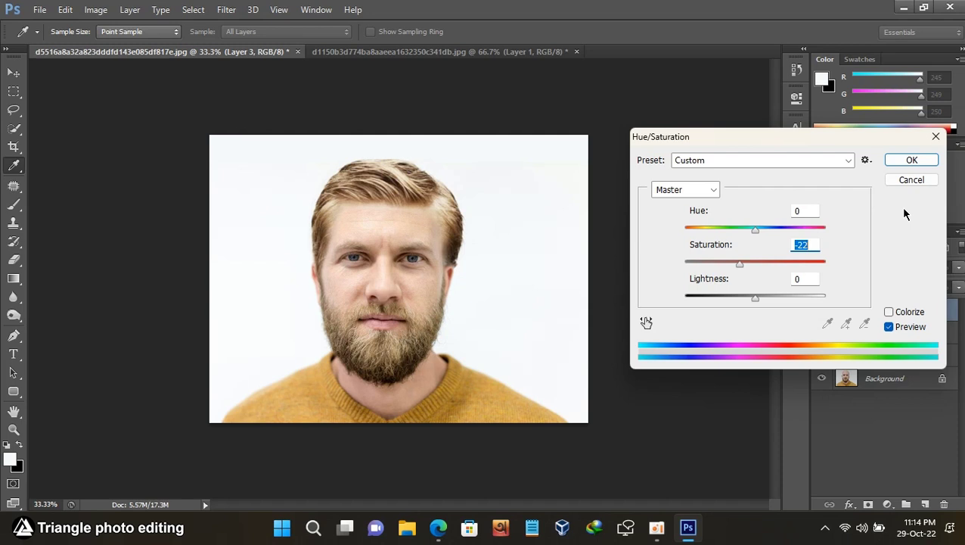
click(910, 160)
key(e)
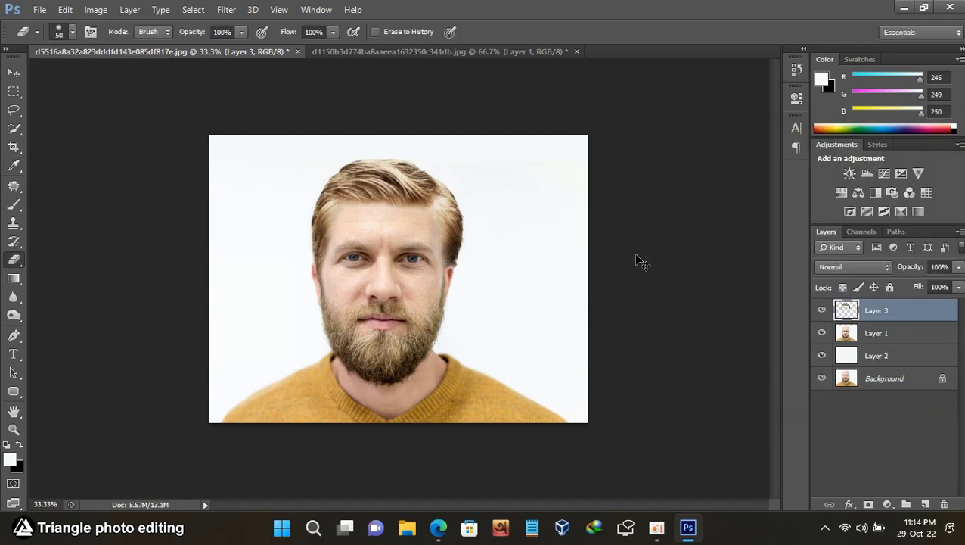
- Merge the hair layer down through Layer 1 into Layer 2 and compare the result with the original Background
key(ctrl+plus)
key(ctrl+minus)
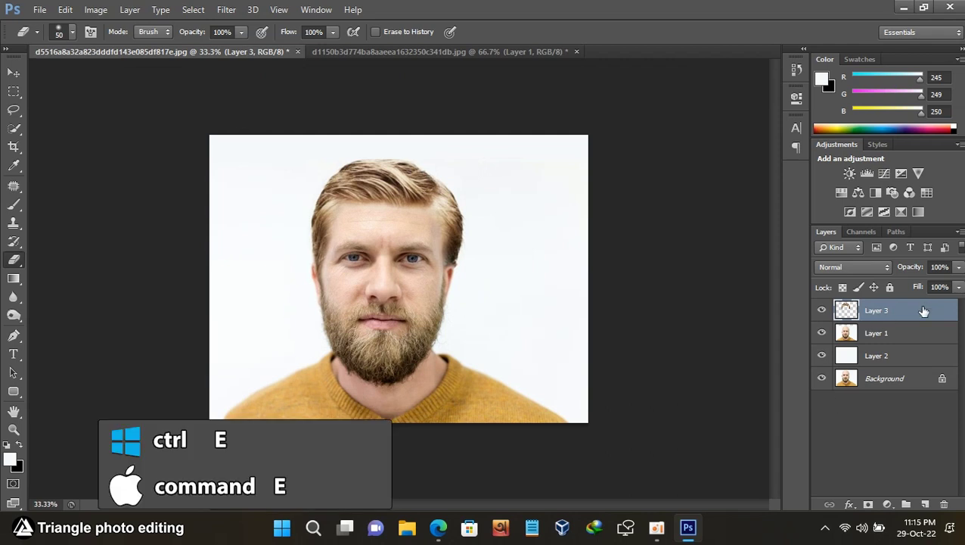
key(ctrl+e)
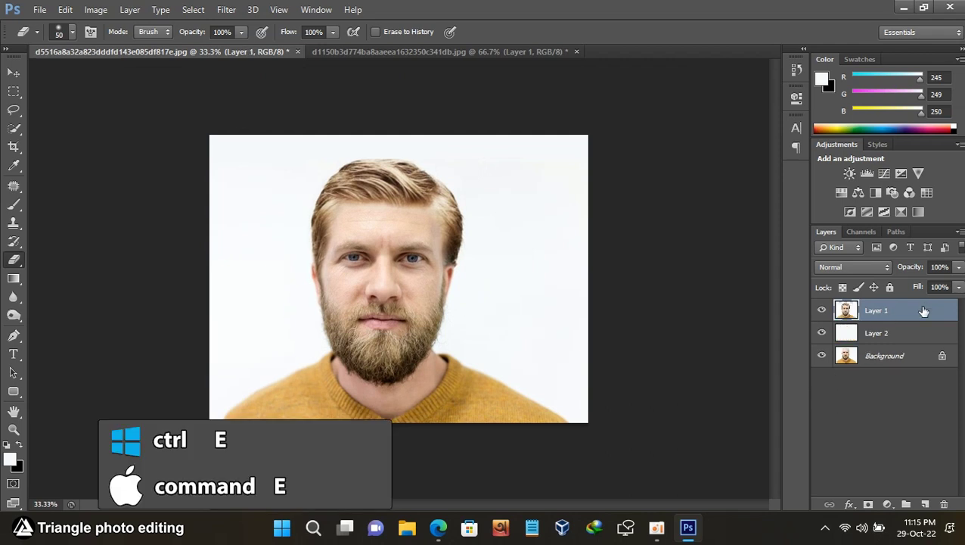
key(ctrl+e)
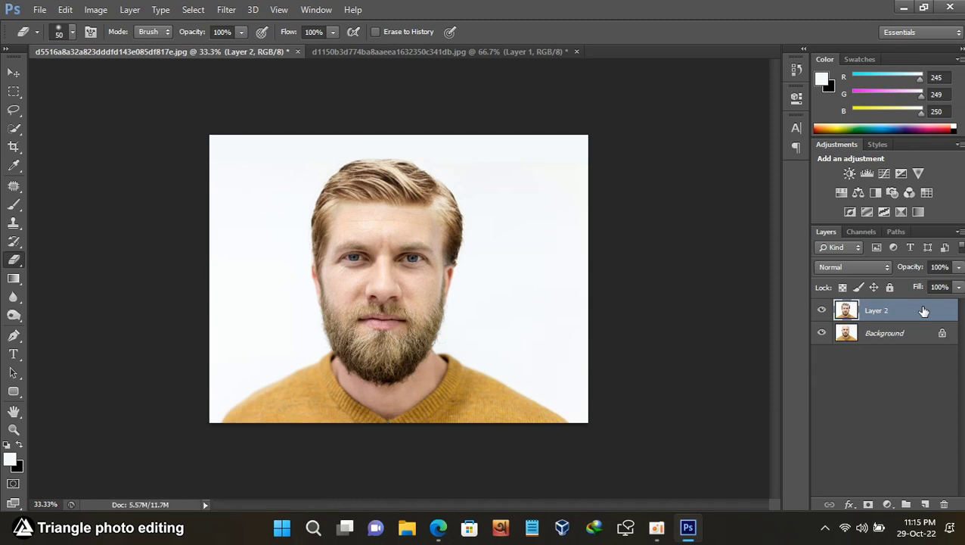
click(822, 310)
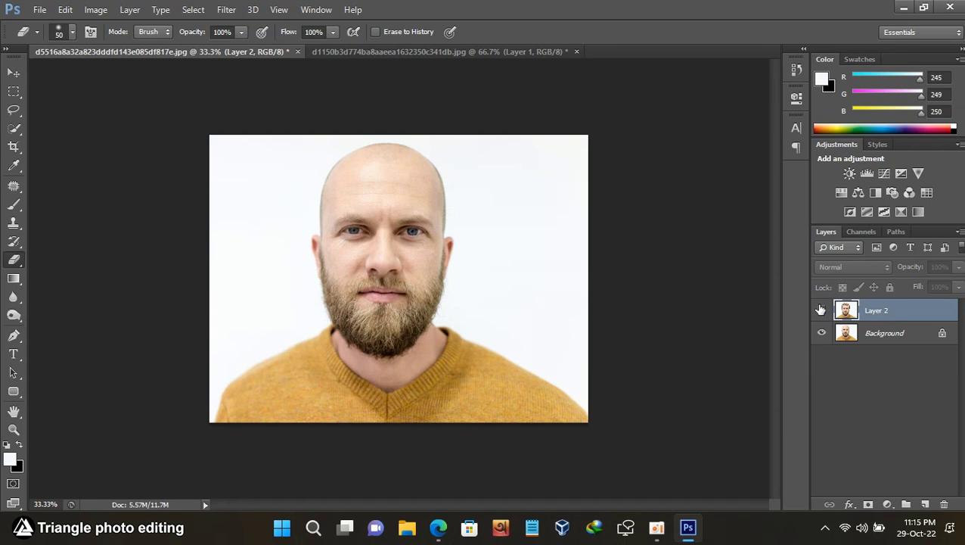
click(821, 310)
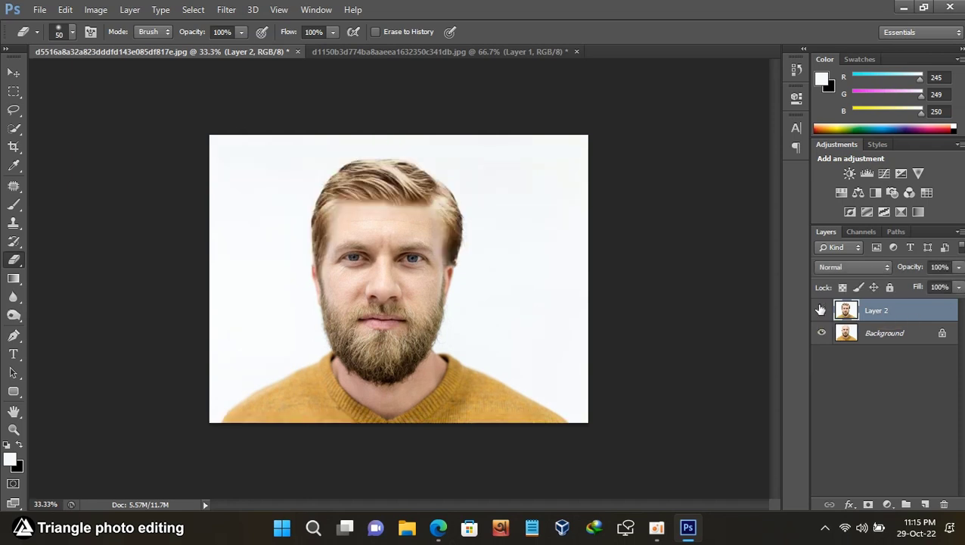
- Save the edited picture to the desktop as a PNG named "photo editing tutorial"
click(40, 10)
click(62, 180)
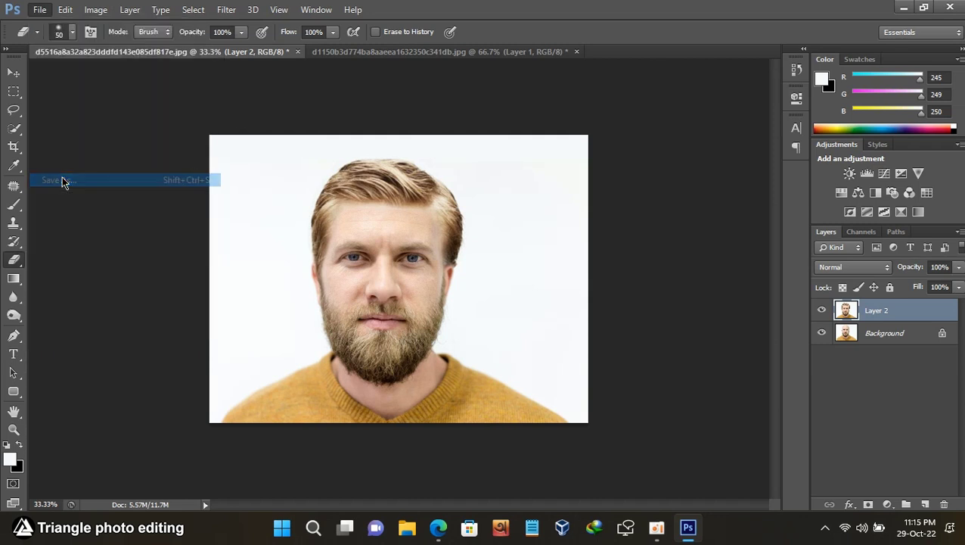
click(529, 299)
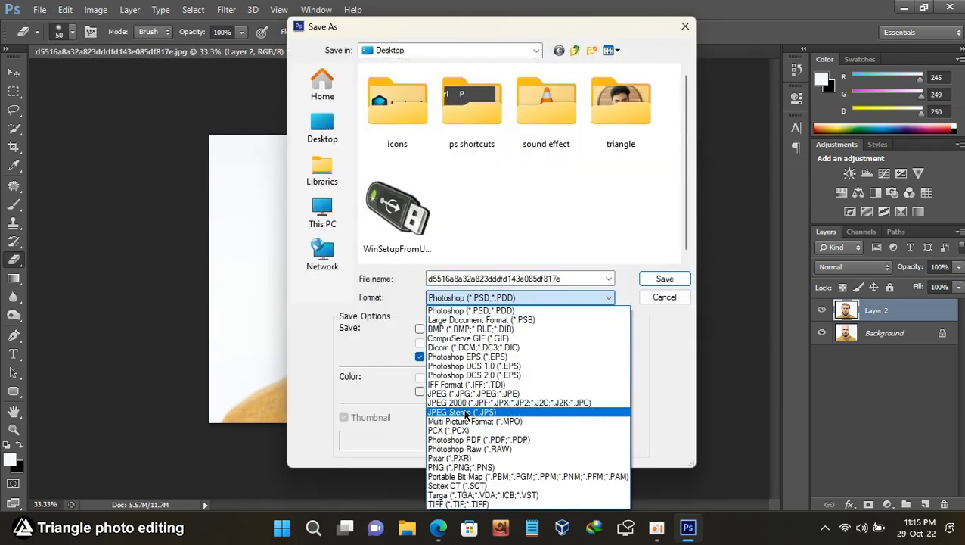
click(494, 469)
click(322, 129)
double_click(559, 279)
text(photo editing tutorial)
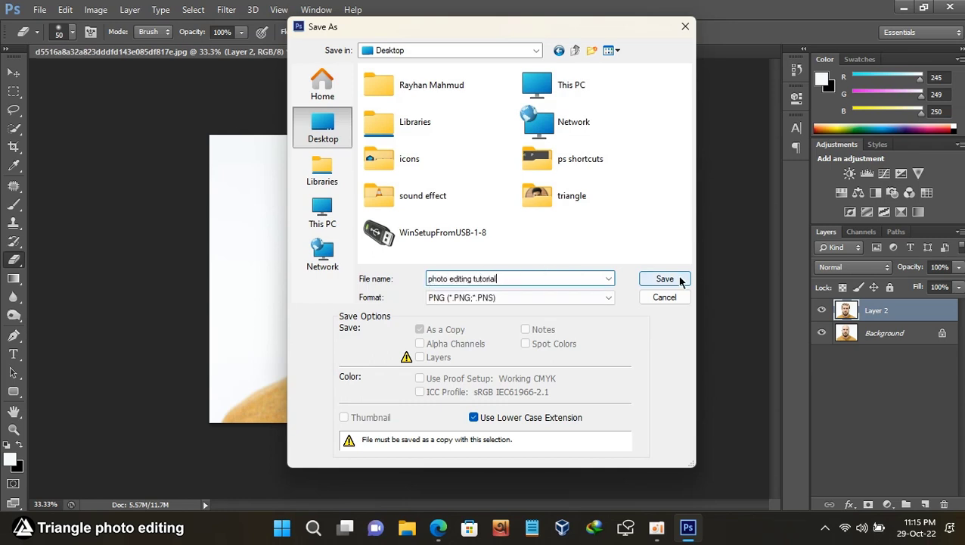
click(664, 279)
click(530, 160)
- Switch to the desktop and place the saved PNG and the original bald photo side by side in an empty area
click(903, 7)
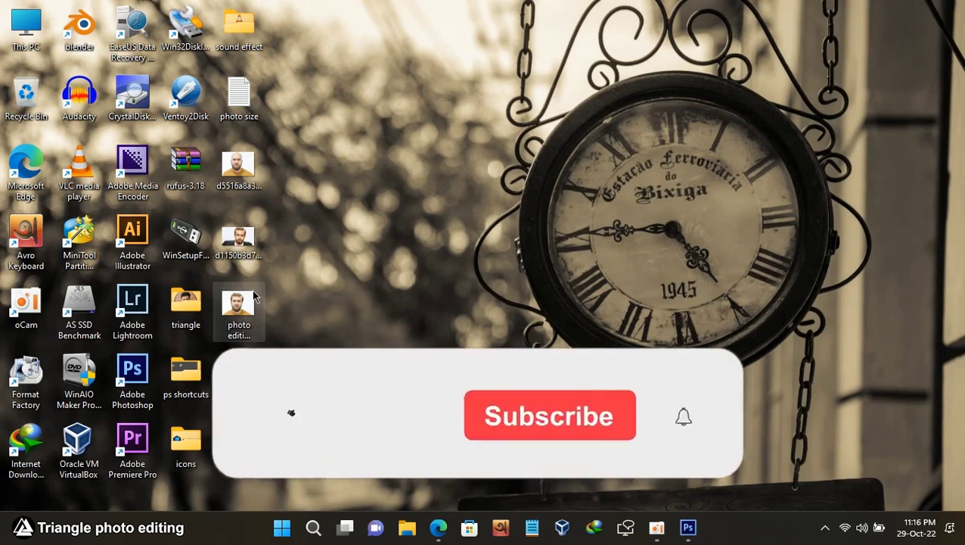
drag(254, 295, 519, 87)
drag(238, 168, 558, 97)
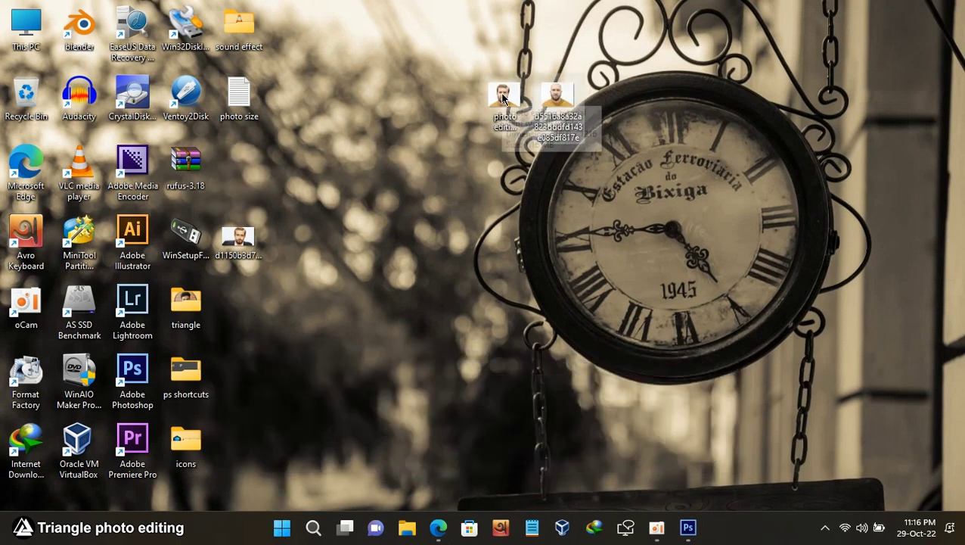
- Open the saved PNG in the image viewer and compare it with the original photo of the bald man
double_click(503, 98)
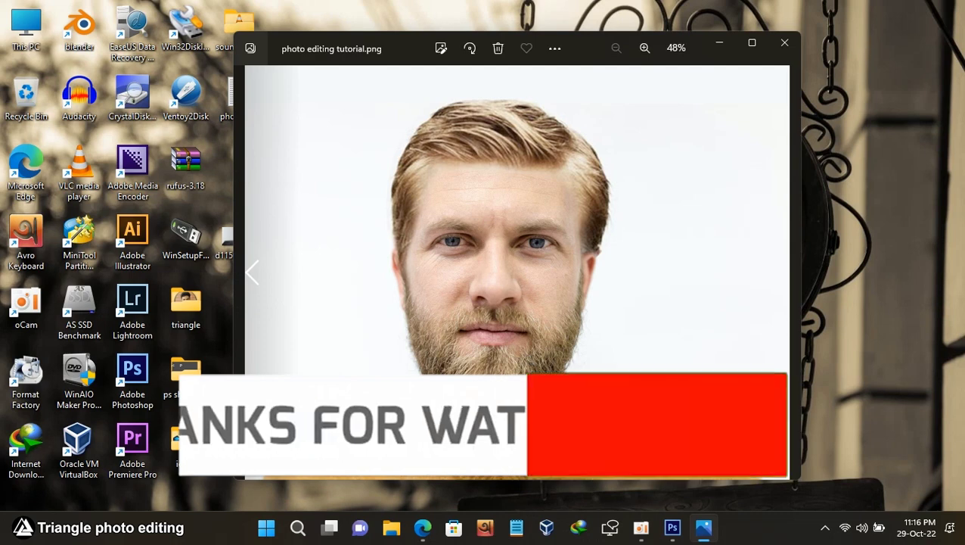
key(Left)
click(559, 445)
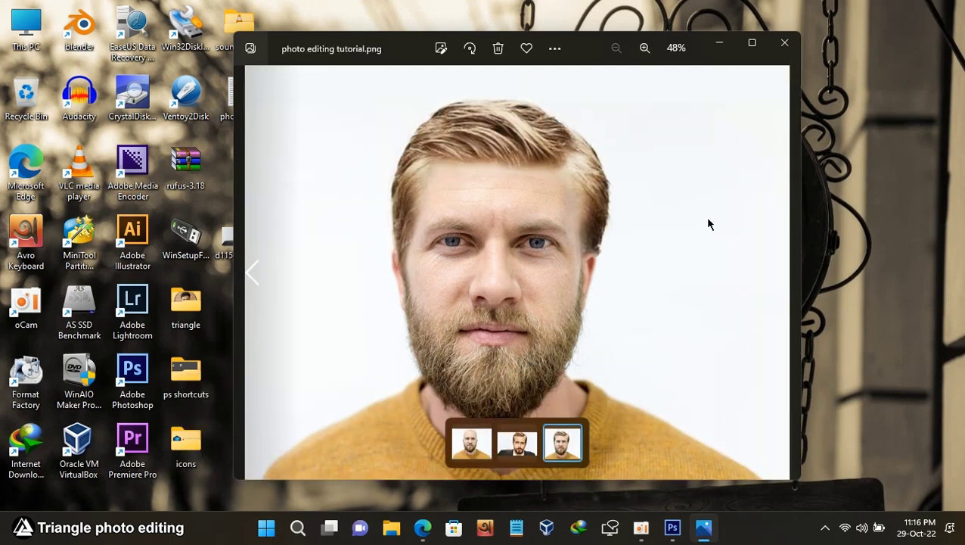
click(463, 448)
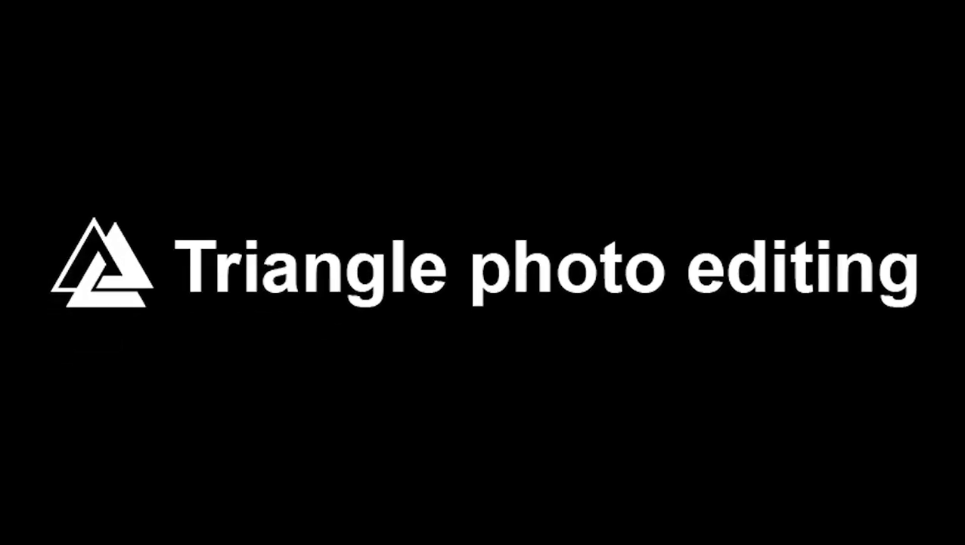